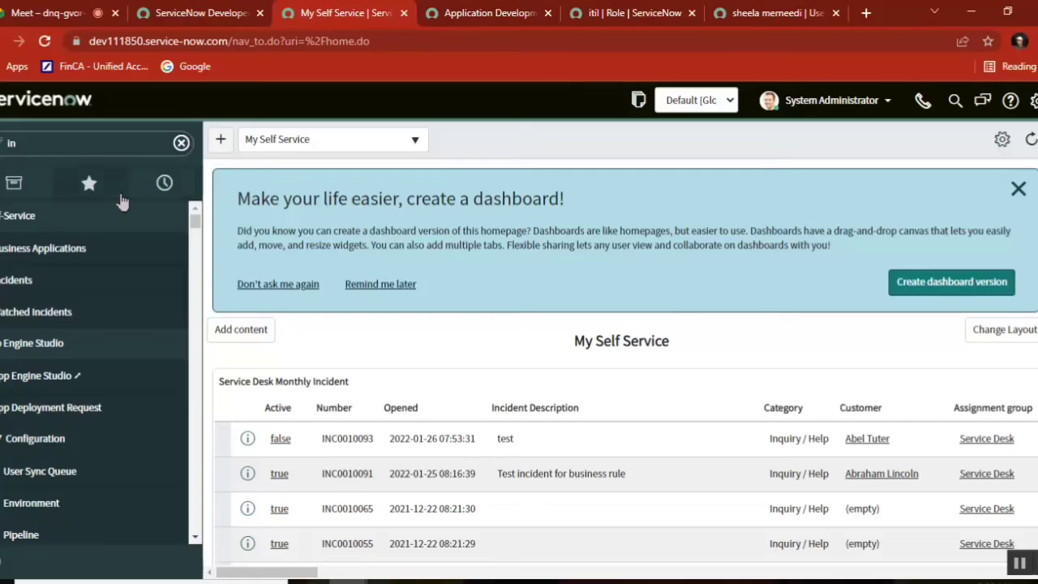
Step: Clear the navigator filter and the dashboard suggestion, and open the user impersonation dialog
left_click(181, 143)
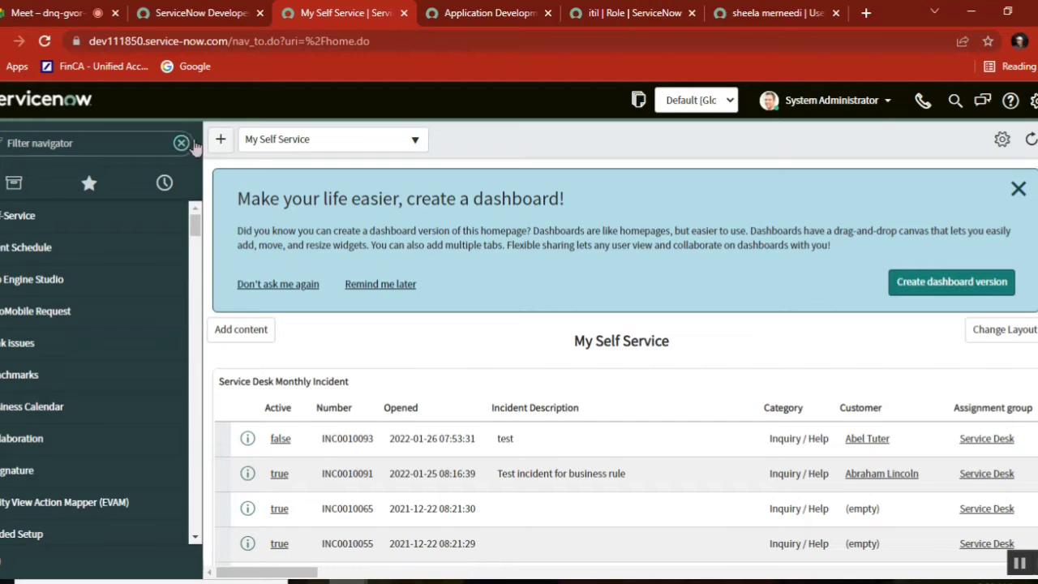
left_click(1018, 188)
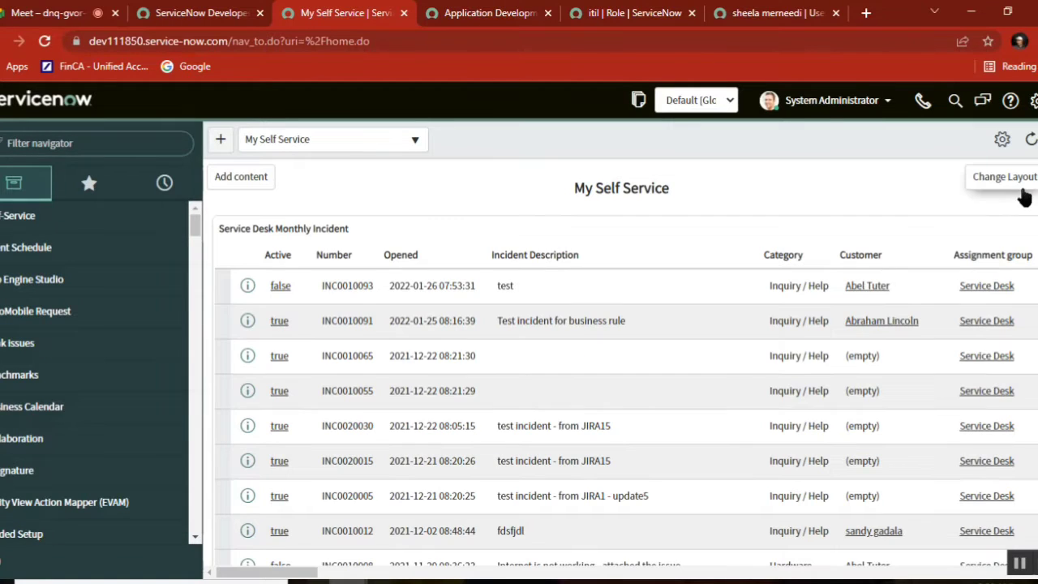
left_click(815, 109)
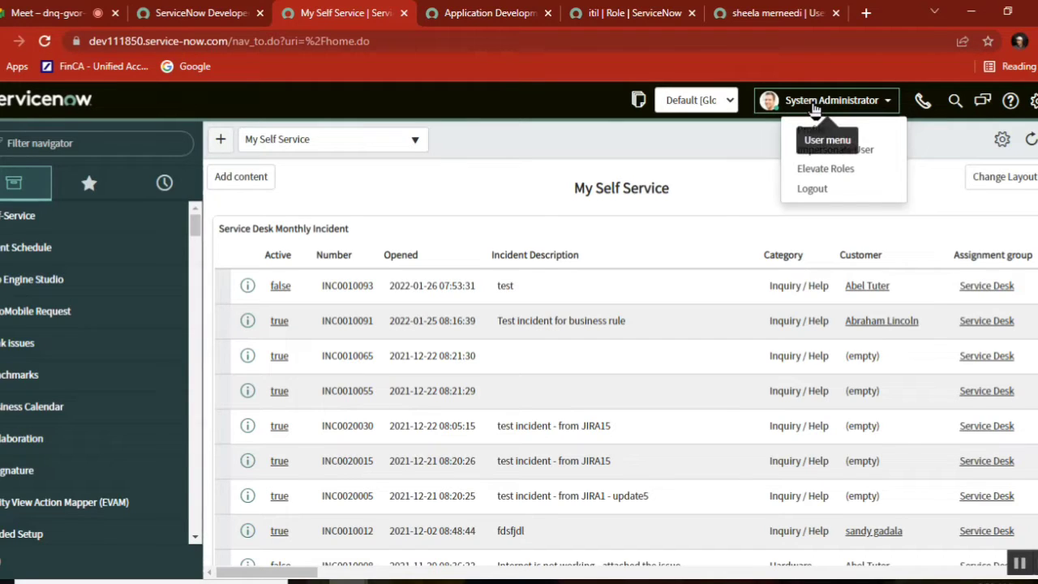
left_click(836, 151)
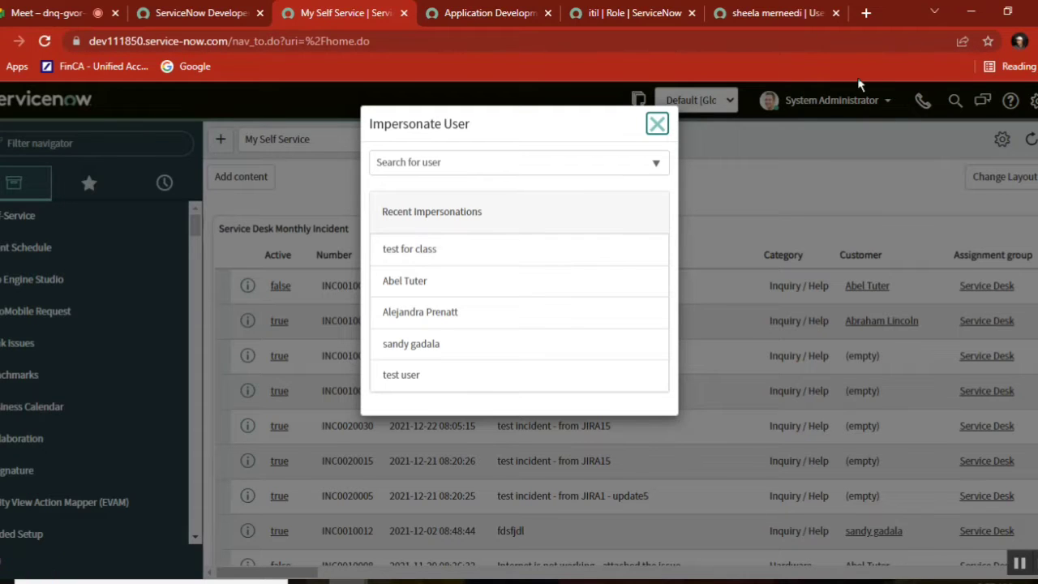
Step: Switch to the Class3_UserAdmin_2 notes in Notepad and add "impersonator" on a new line below "100000 - users"
left_click(438, 578)
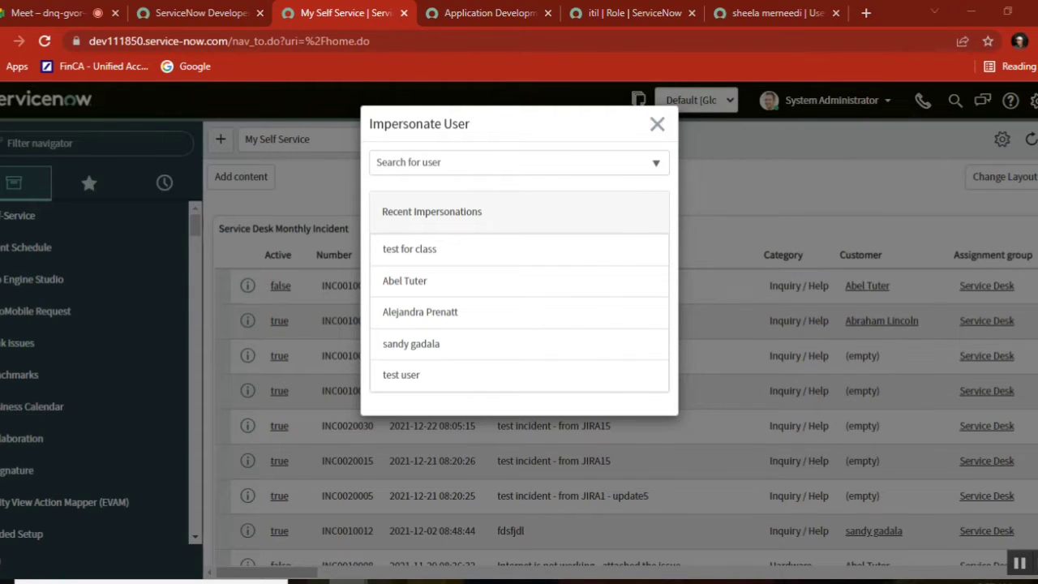
key("Return")
key("Return")
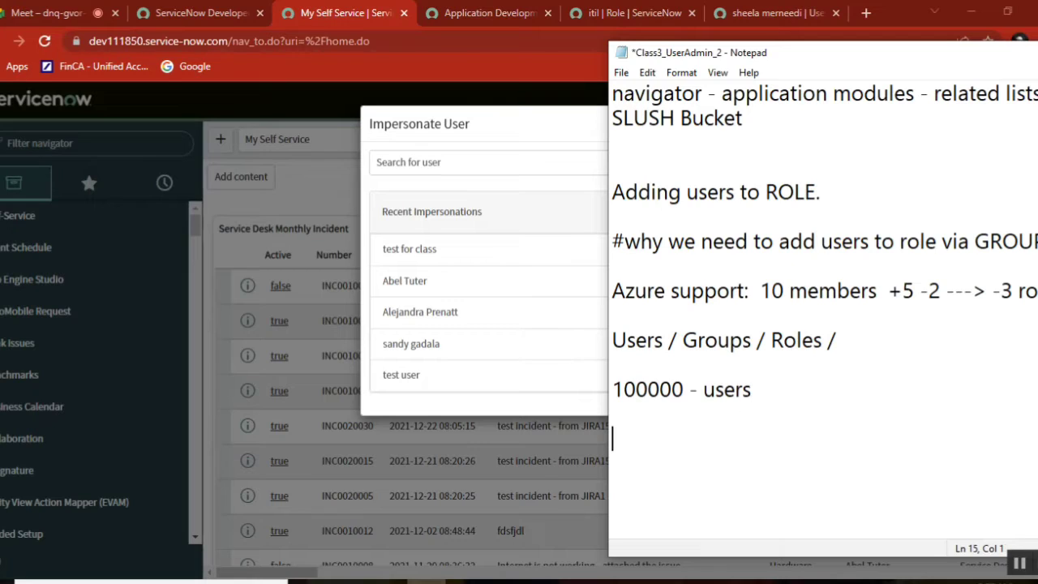
type("impoer")
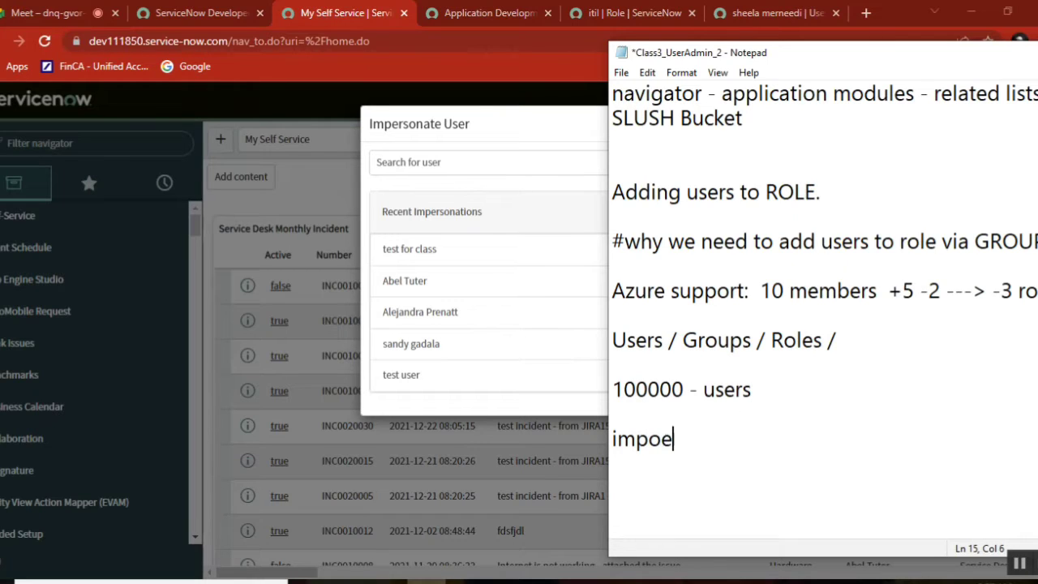
key("BackSpace")
key("BackSpace")
key("BackSpace")
type("ersona")
key("BackSpace")
type("nator")
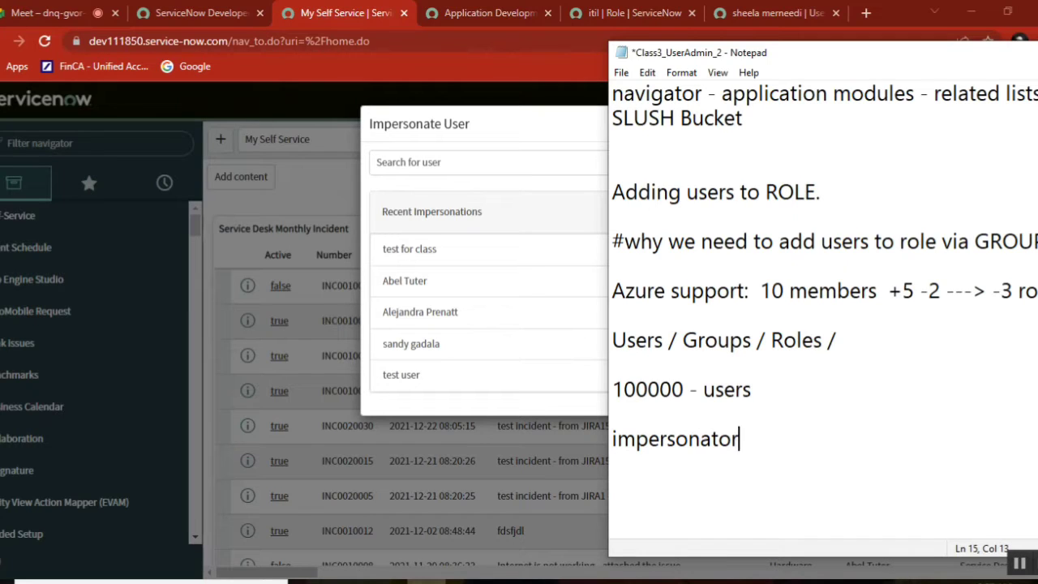
double_click(644, 448)
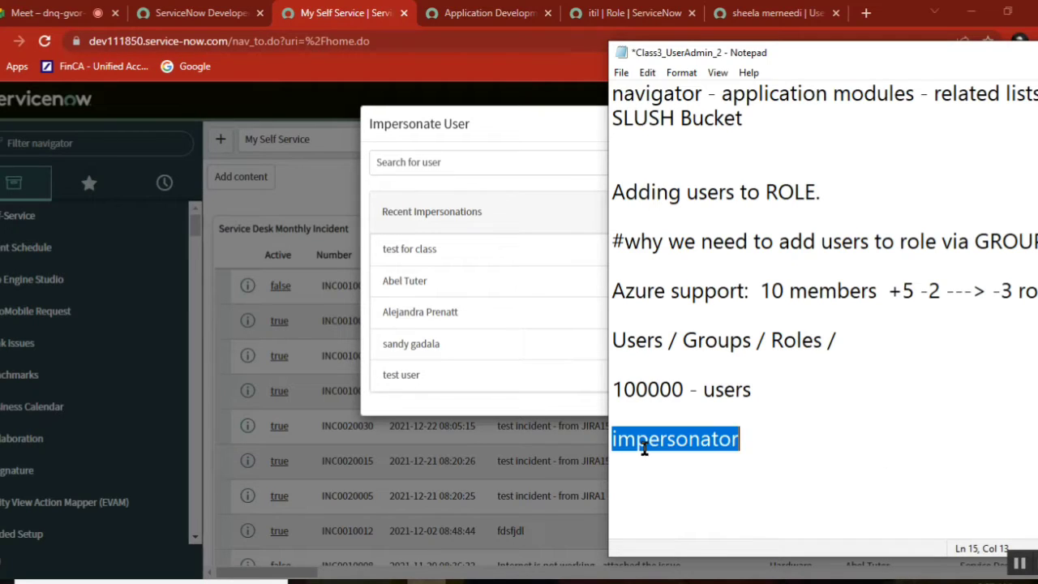
Step: Return to ServiceNow and impersonate the user whose record is open in another browser tab
left_click(490, 121)
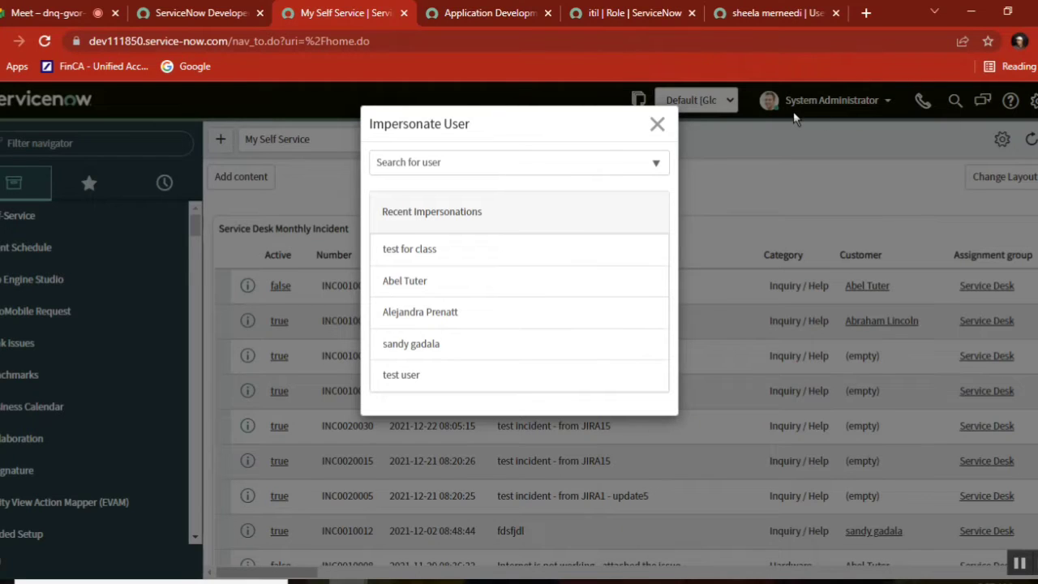
left_click(473, 161)
type("shee")
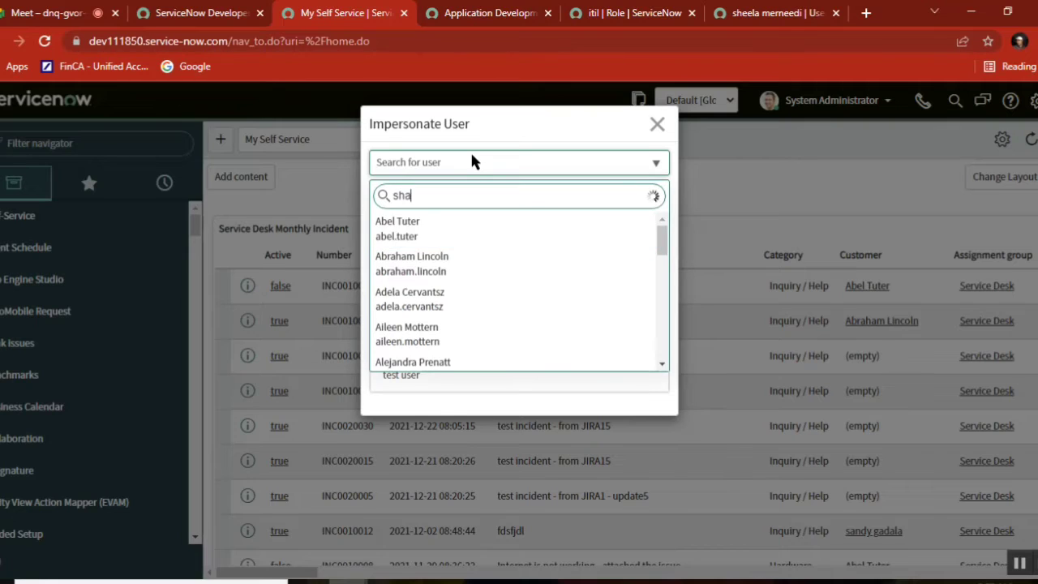
type("l")
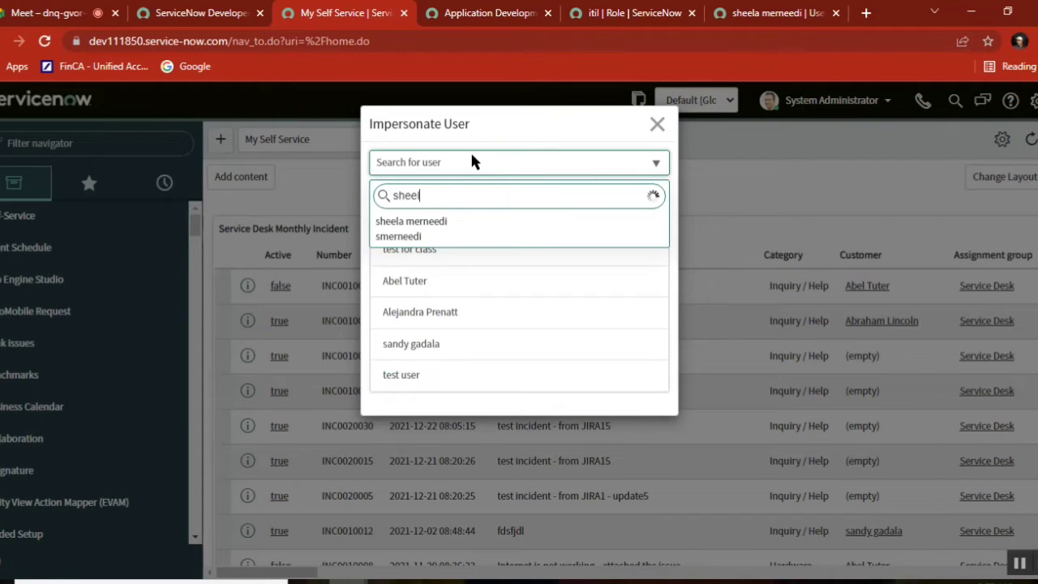
left_click(412, 234)
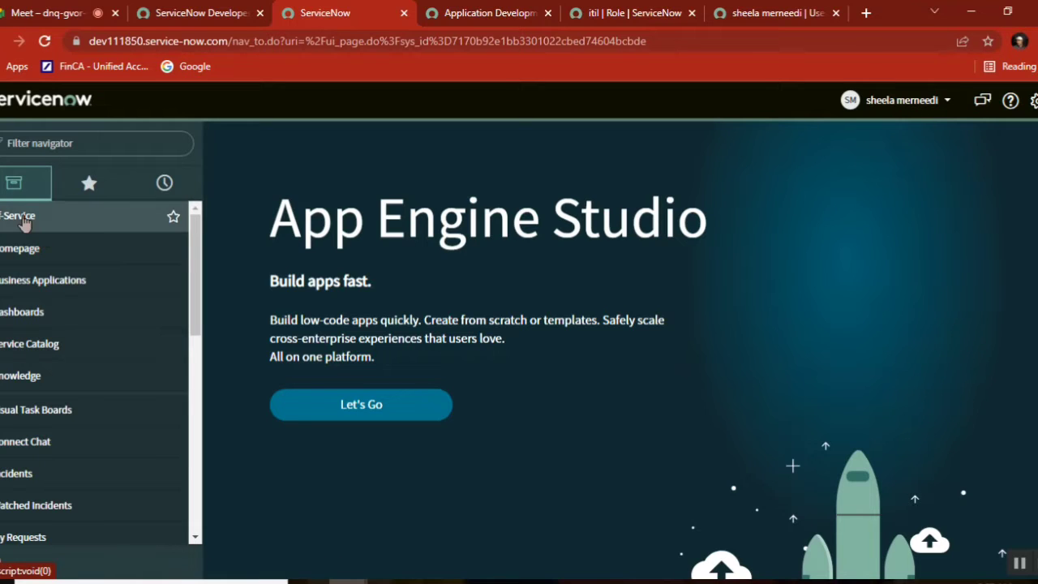
Step: Examine the applications available to the impersonated user, including the modules of the automobile request application
scroll(24, 221, "down", 10)
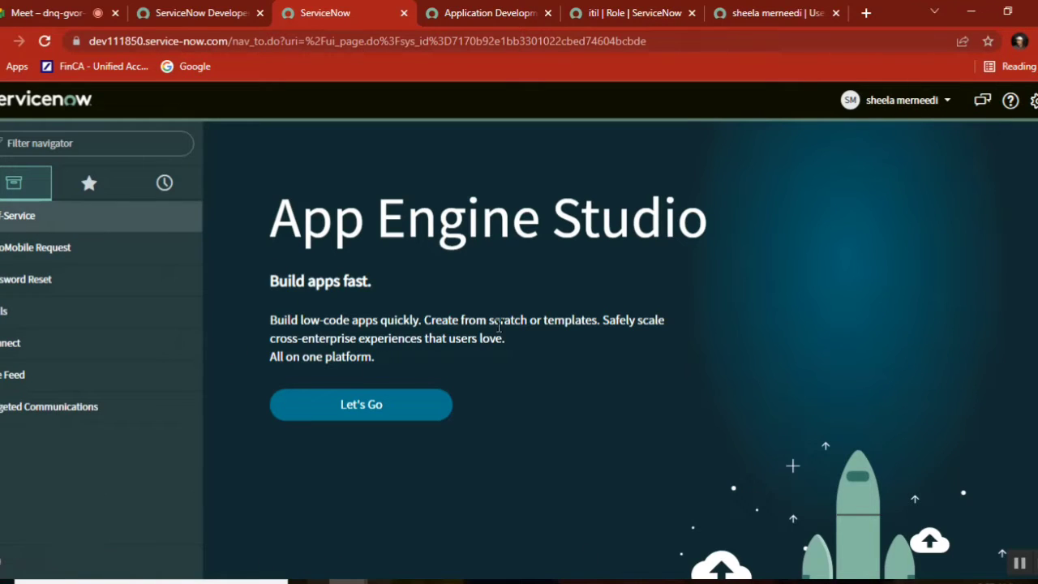
left_click(30, 251)
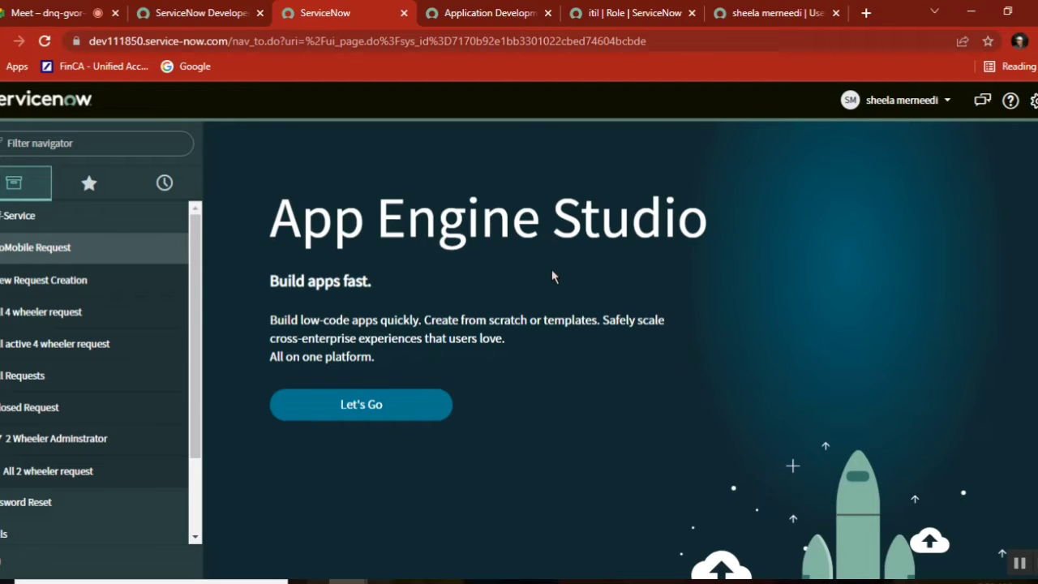
left_click(27, 251)
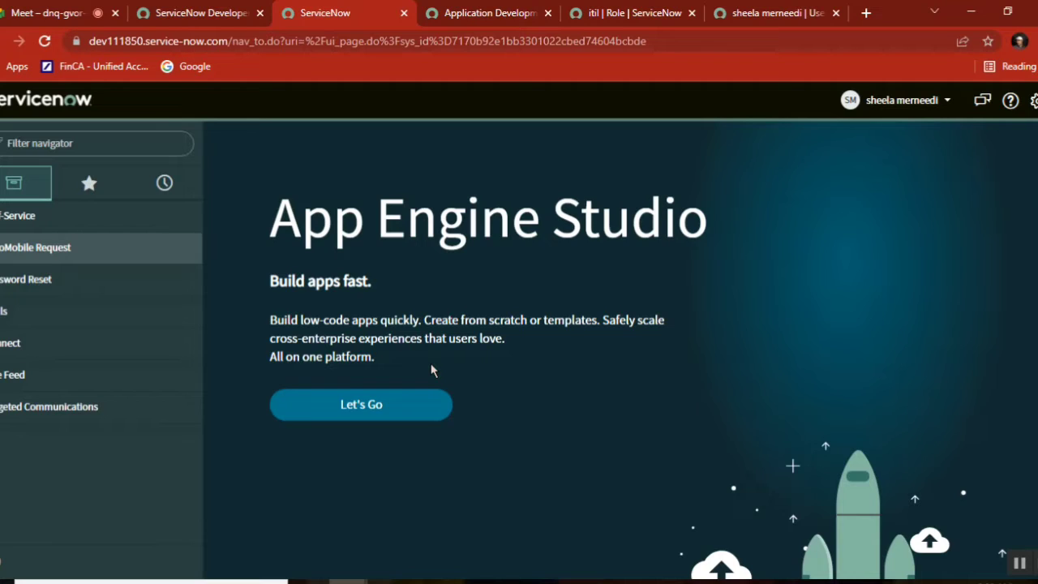
Step: End the impersonation and bring the Notepad notes up beside the application navigator
left_click(914, 103)
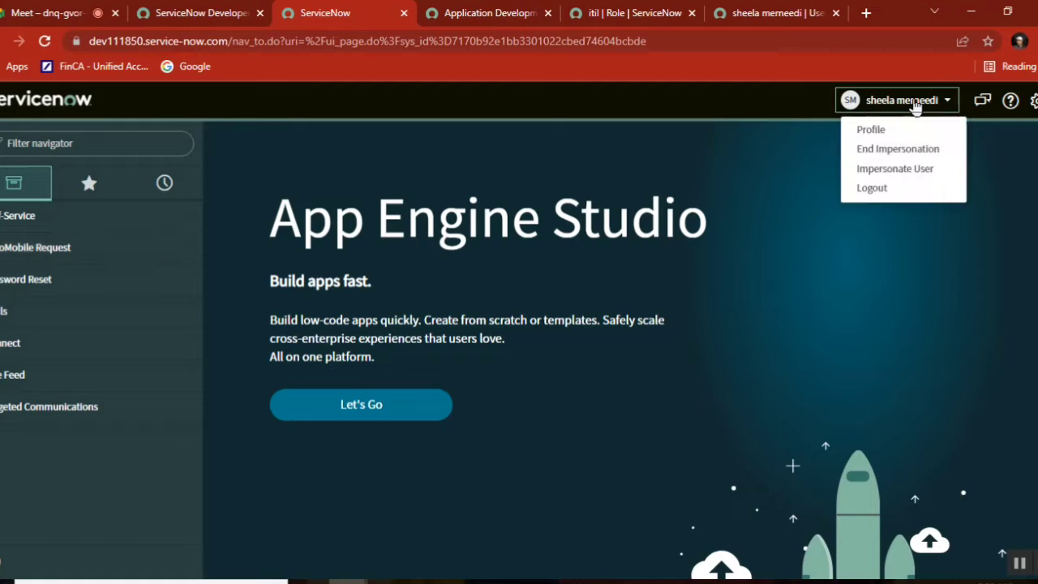
left_click(891, 152)
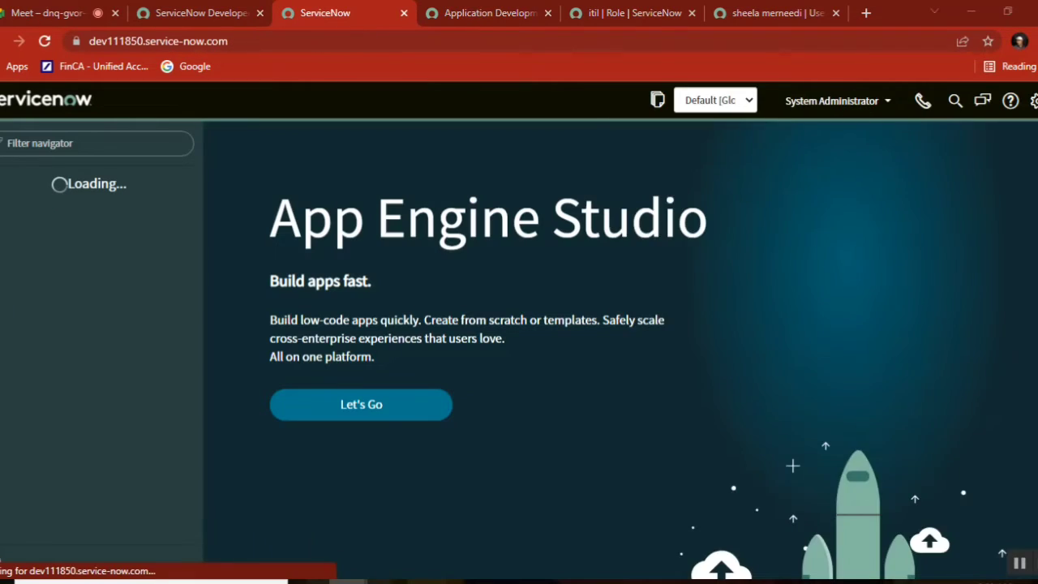
left_click(501, 578)
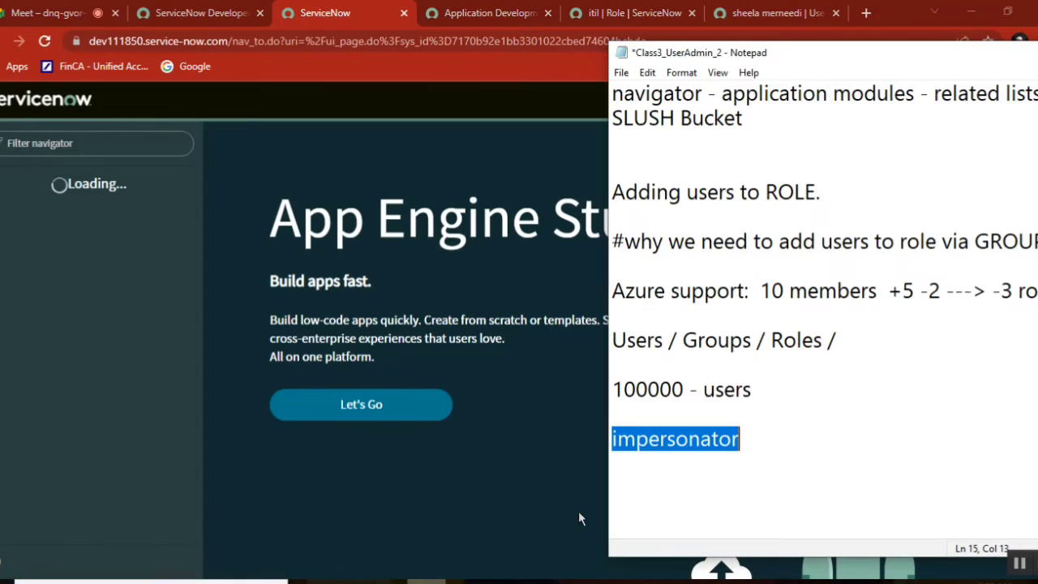
left_click(763, 443)
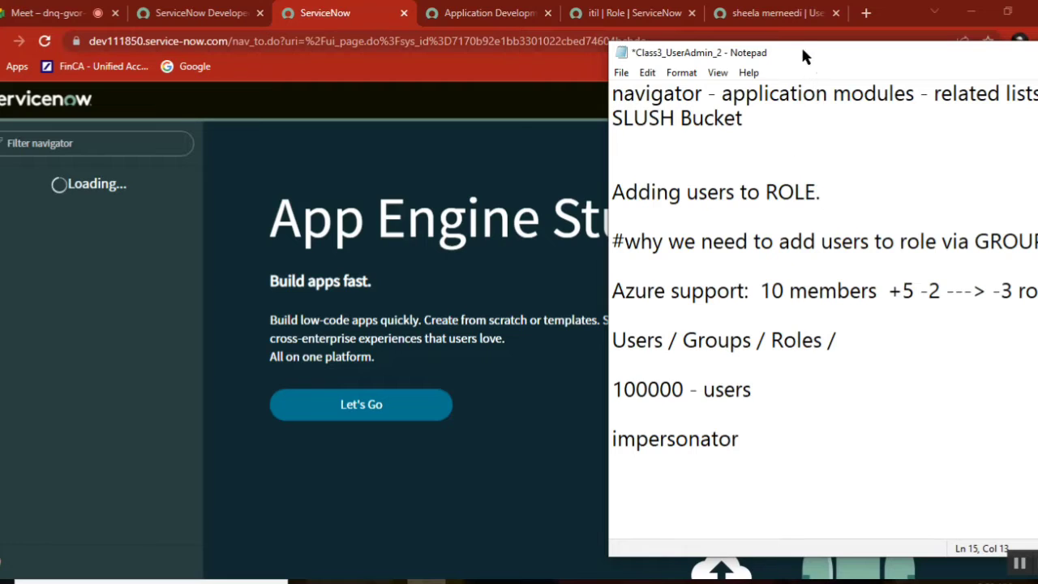
left_click_drag(802, 51, 738, 10)
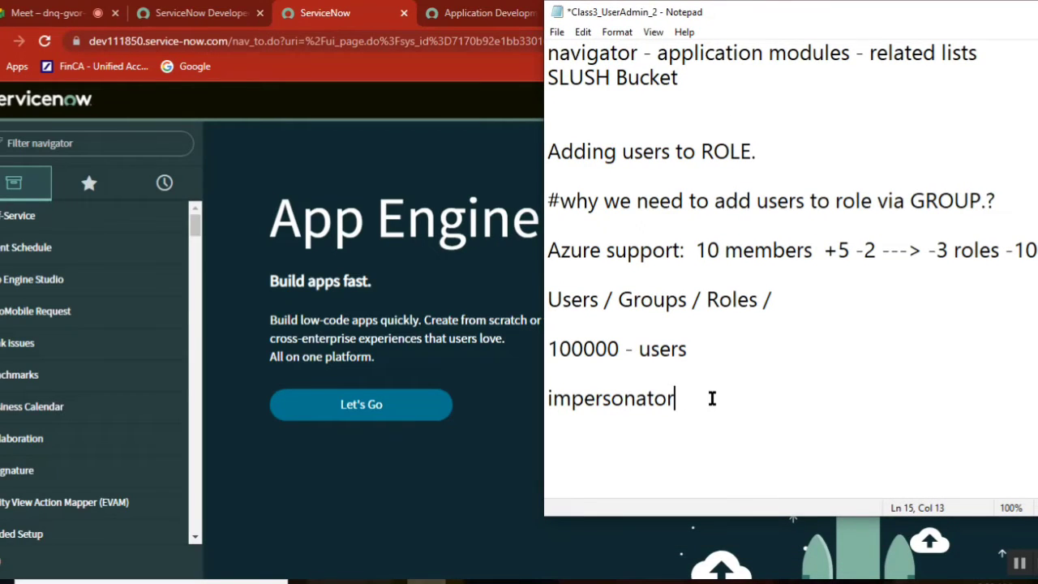
Step: Add the line "create a new module only available for xyz role." below "impersonator" in the notes and highlight "xyz"
key("Return")
type("cr")
type("eate a")
type(" ne")
key("BackSpace")
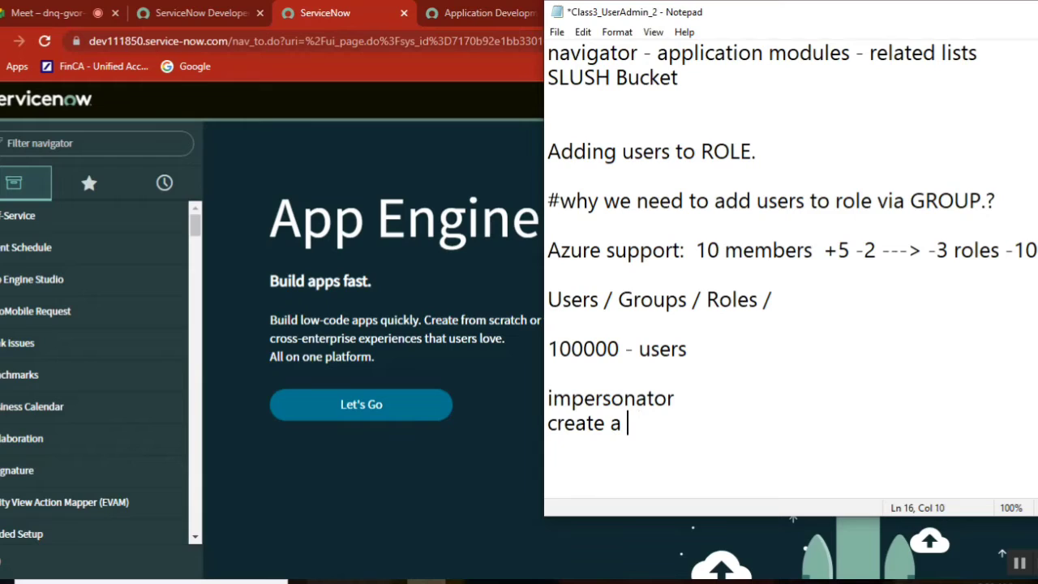
type("new mo")
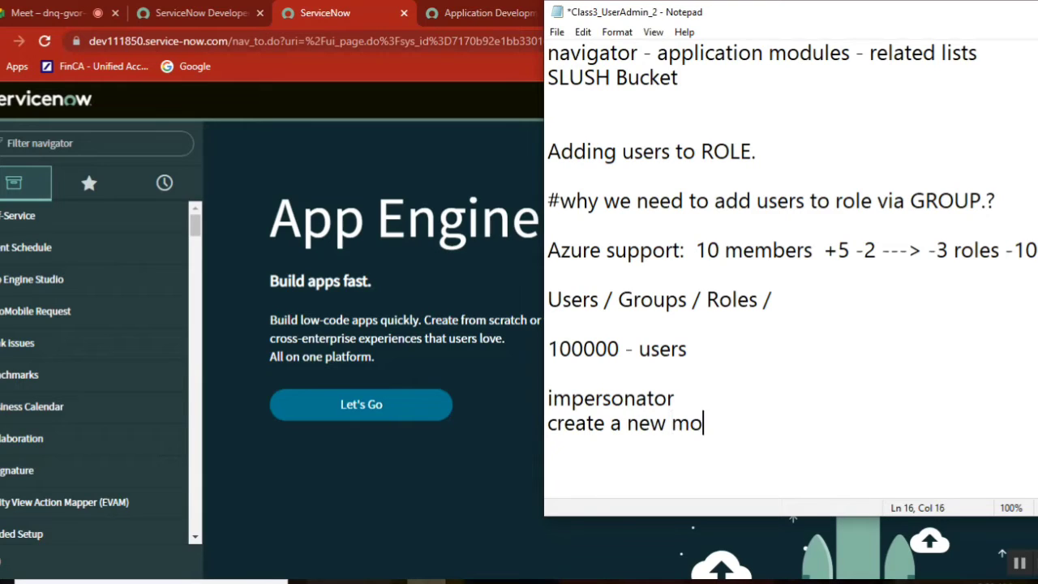
type("dule onlyavail")
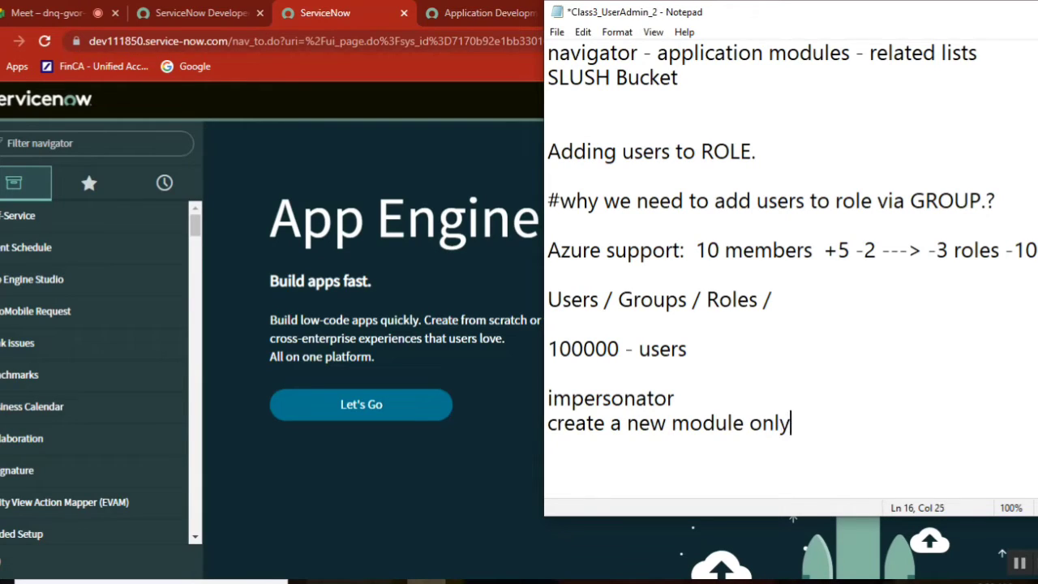
key("BackSpace")
key("BackSpace")
key("BackSpace")
key("BackSpace")
key("BackSpace")
type("ail")
key("BackSpace")
key("BackSpace")
key("BackSpace")
type("available for ")
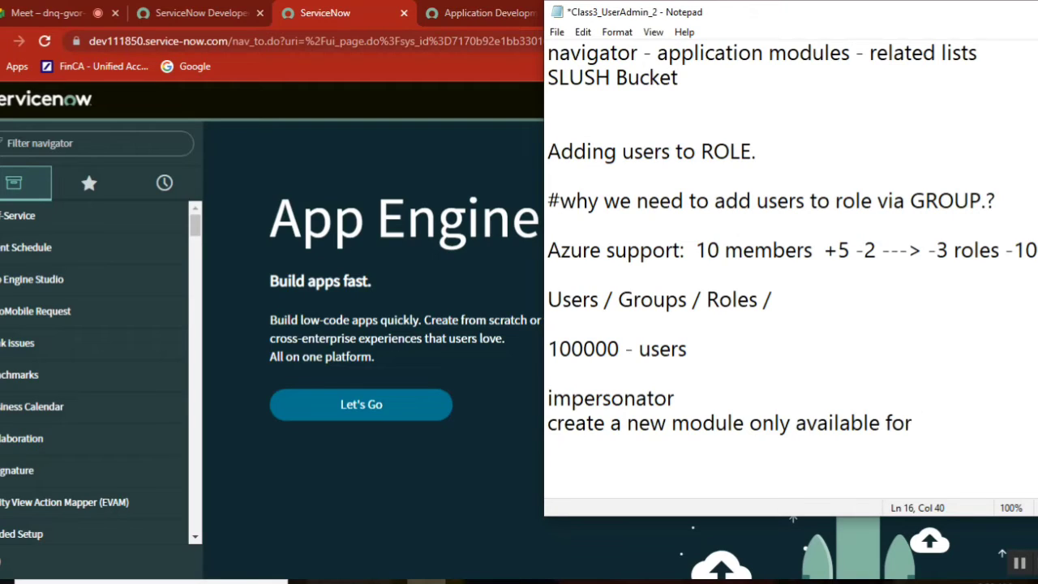
type("xyz role.")
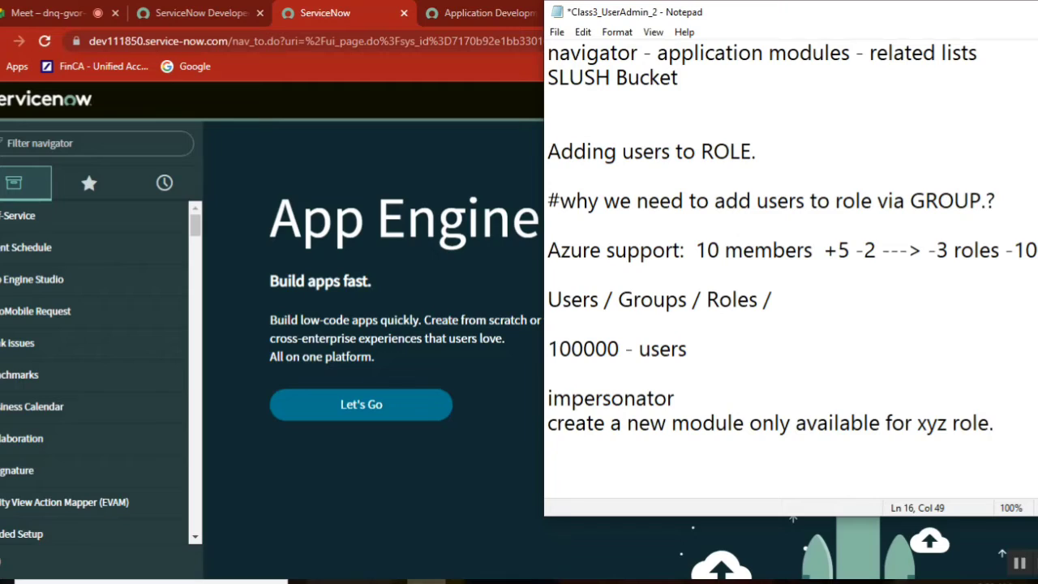
double_click(900, 423)
left_click(927, 425)
double_click(930, 423)
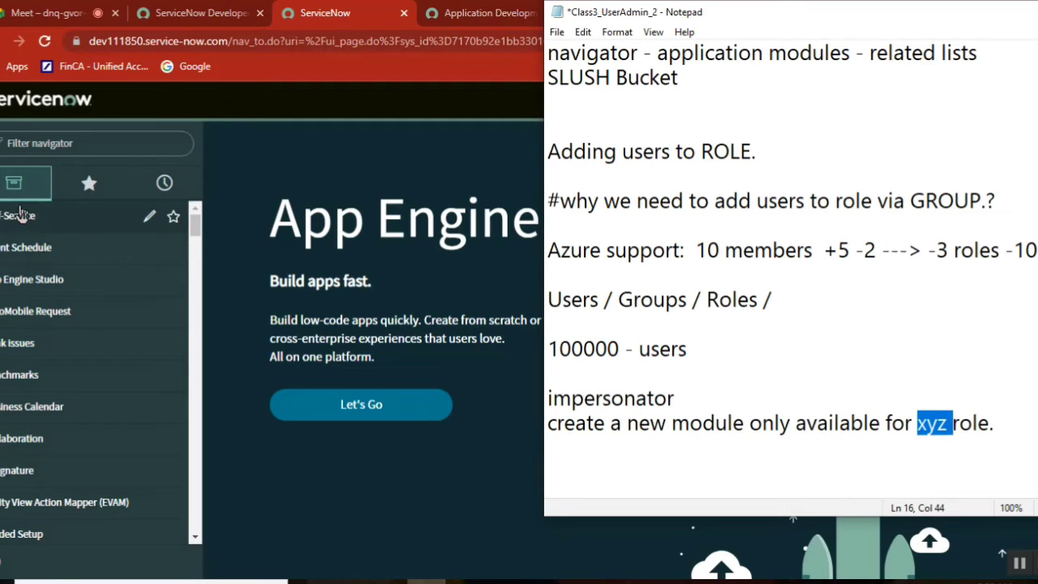
Step: Insert "application/" before "module" in the last line of the notes
left_click(674, 422)
type("/")
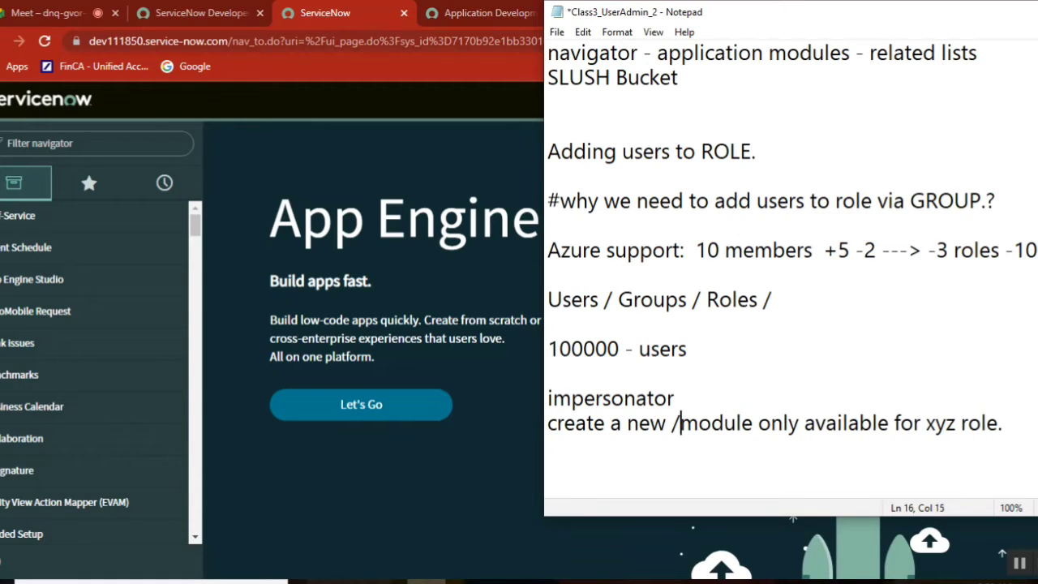
key("Left")
type("appli")
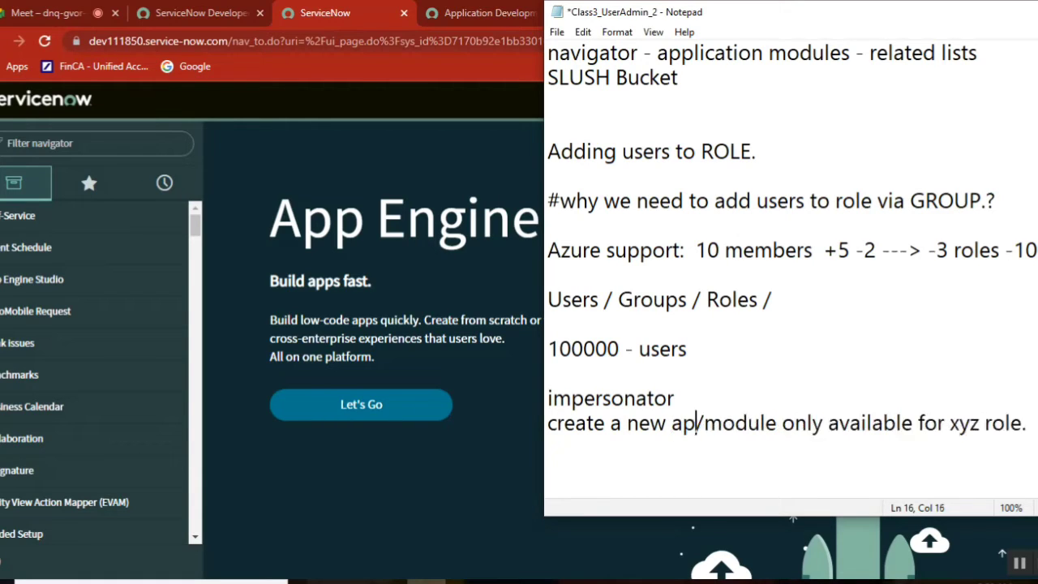
type("cation")
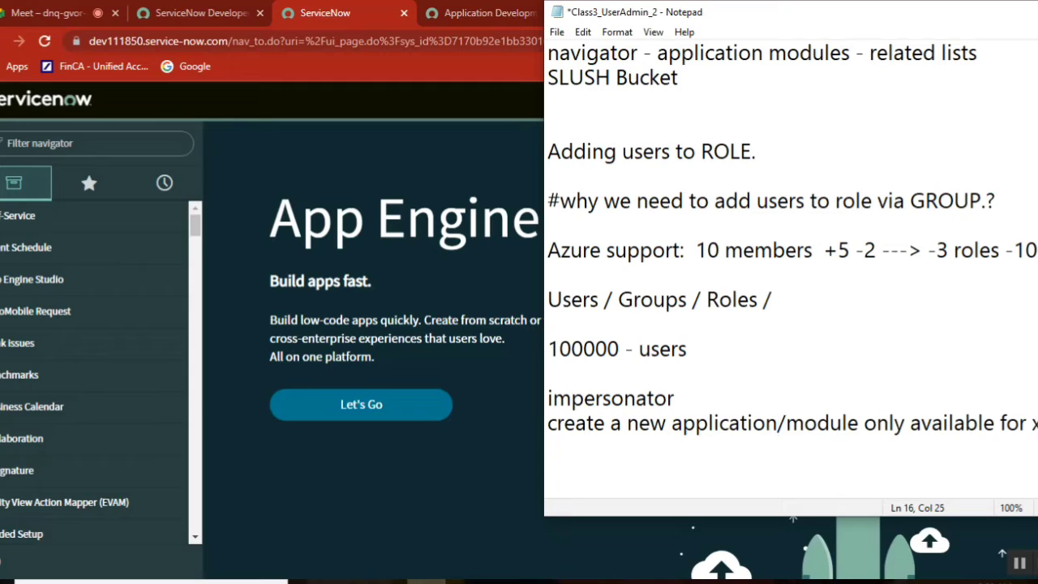
Step: Switch to ServiceNow, open the visibility settings of Collaboration's Chat Setup module, and highlight the xyz role in the Notepad notes
left_click(10, 442)
left_click(10, 442)
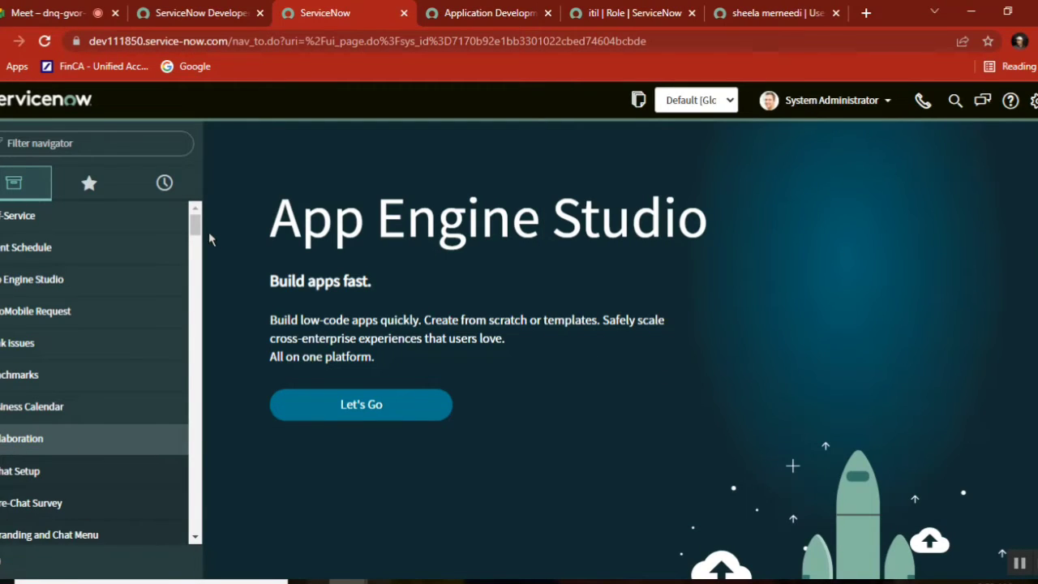
scroll(198, 232, "down", 4)
scroll(199, 233, "up", 4)
scroll(198, 233, "down", 1)
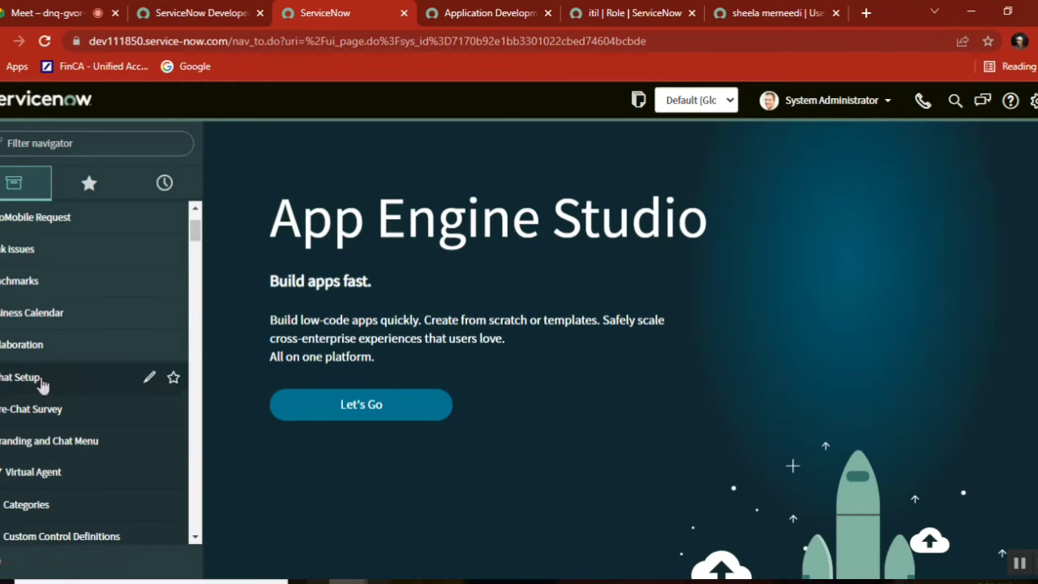
left_click(150, 376)
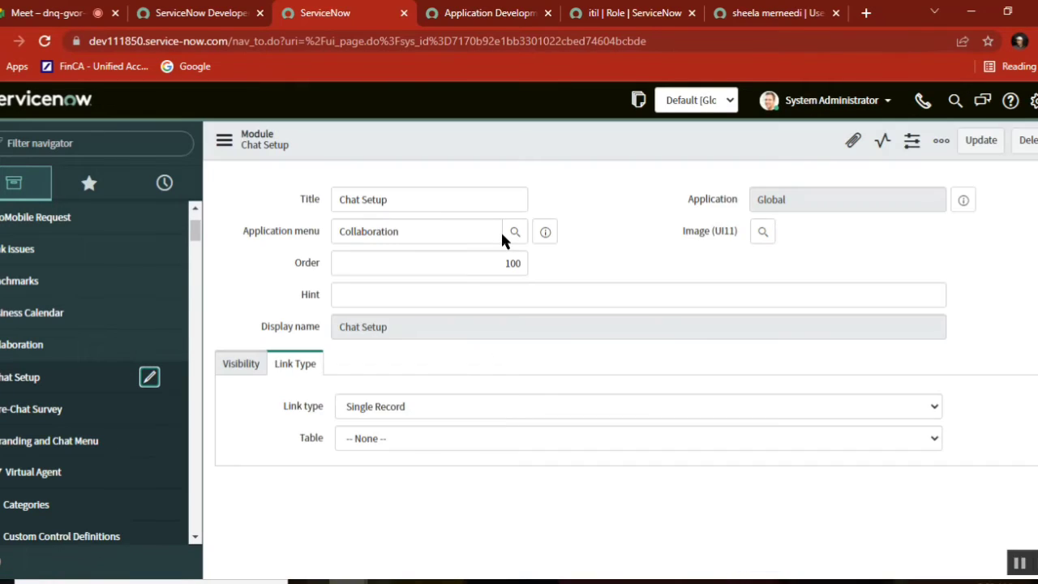
left_click(242, 365)
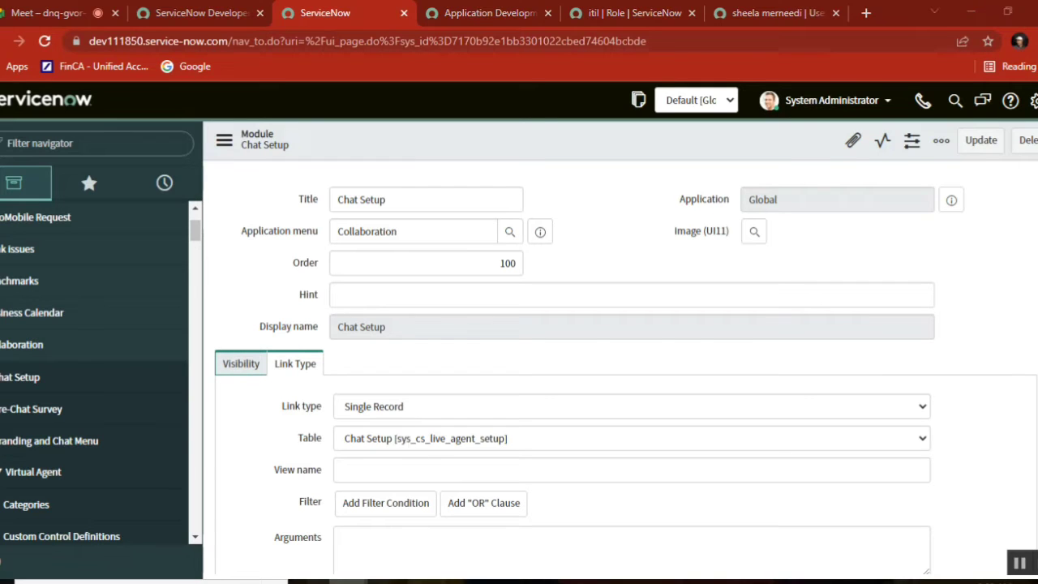
key("alt+Tab")
double_click(1034, 423)
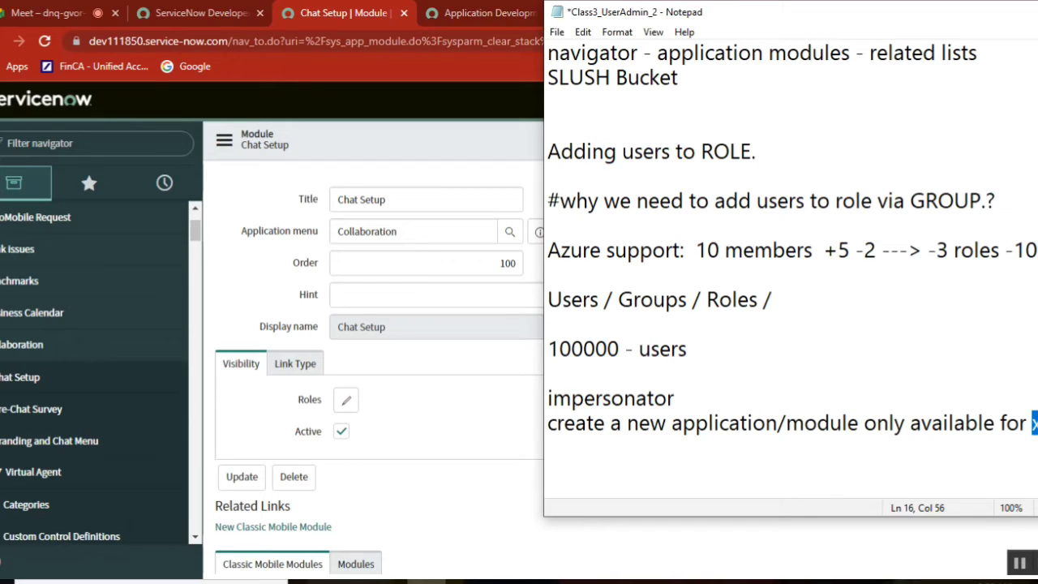
Step: Return to ServiceNow, collapse the Collaboration application, and review the Team Lead's user record for group memberships
left_click(525, 403)
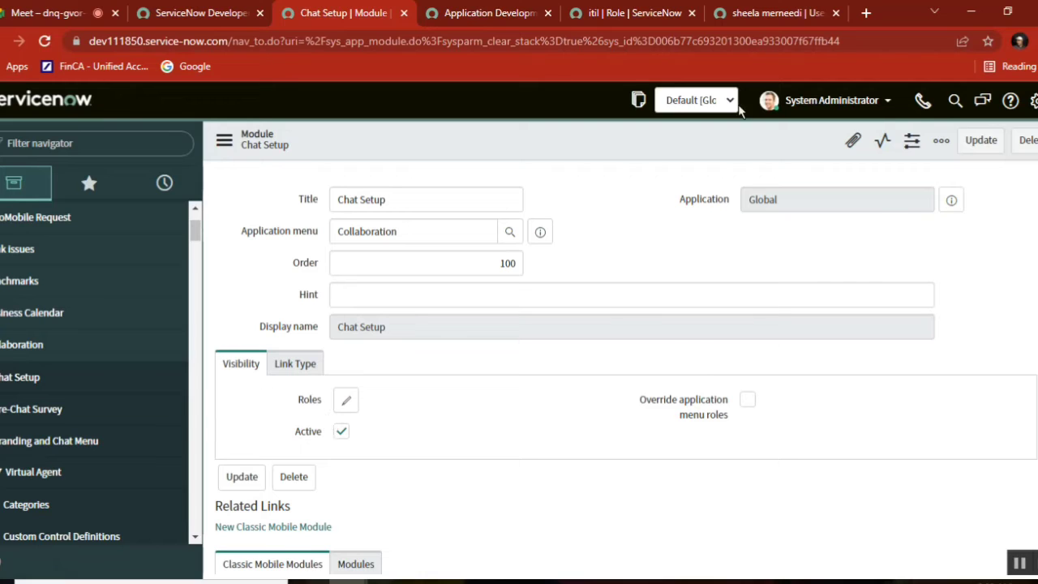
left_click(743, 17)
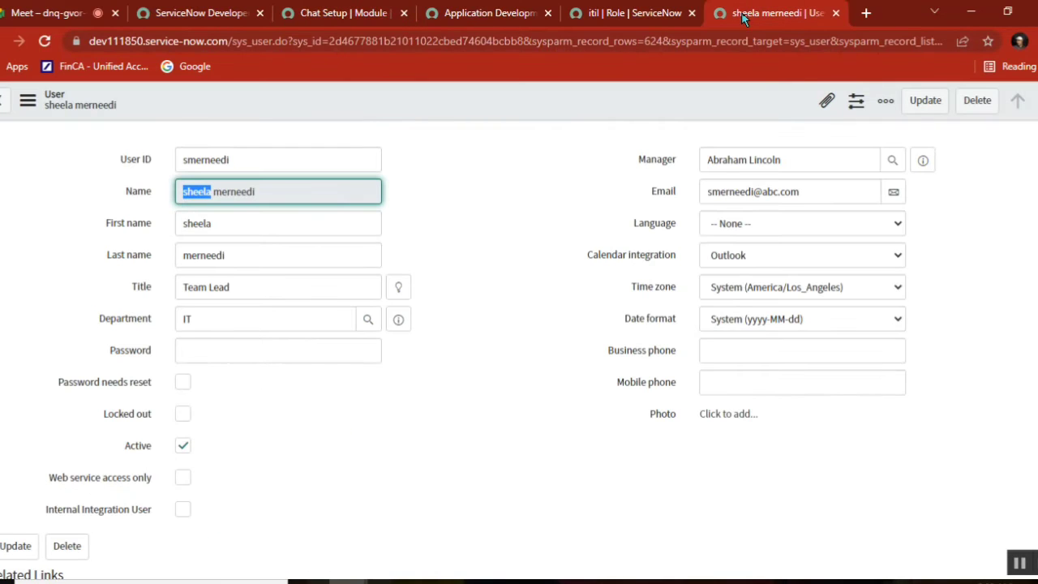
left_click(350, 15)
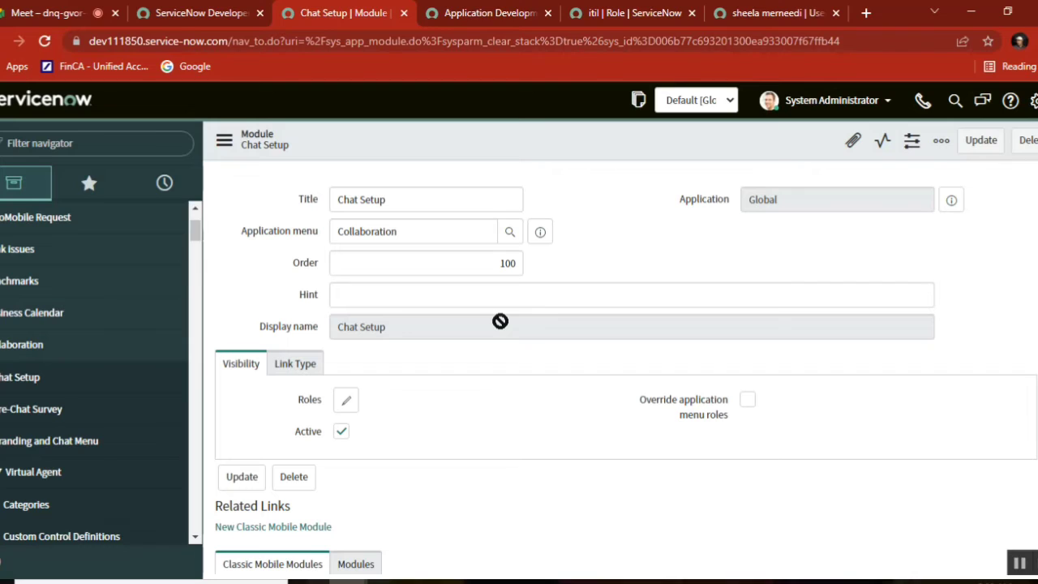
left_click(63, 354)
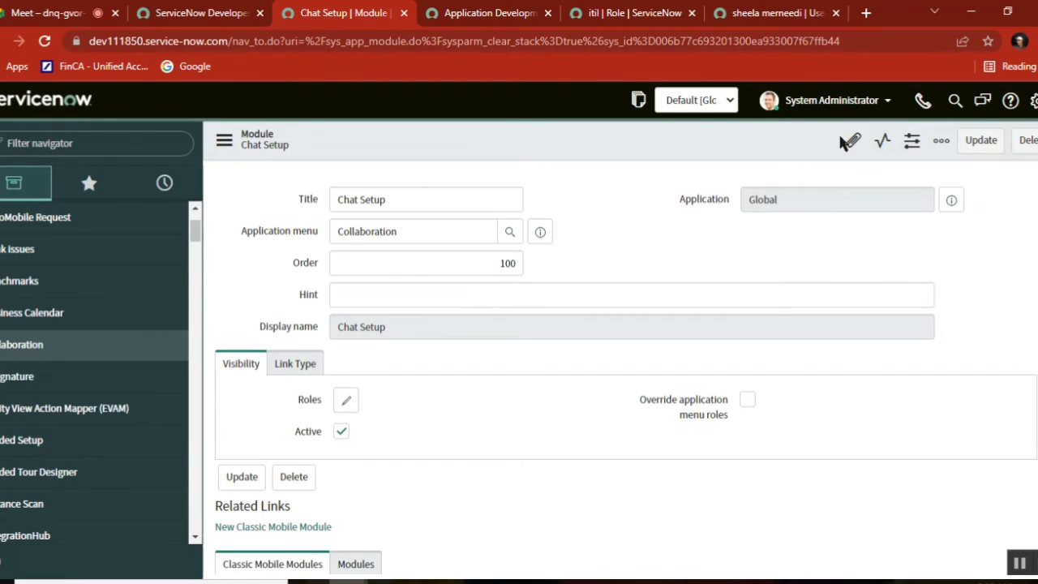
left_click(774, 15)
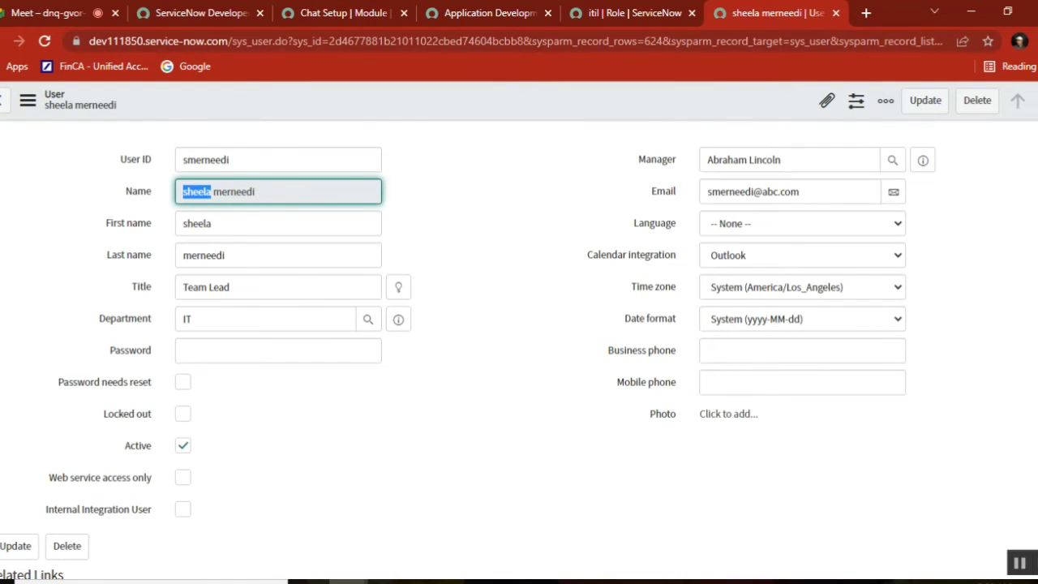
scroll(519, 352, "down", 4)
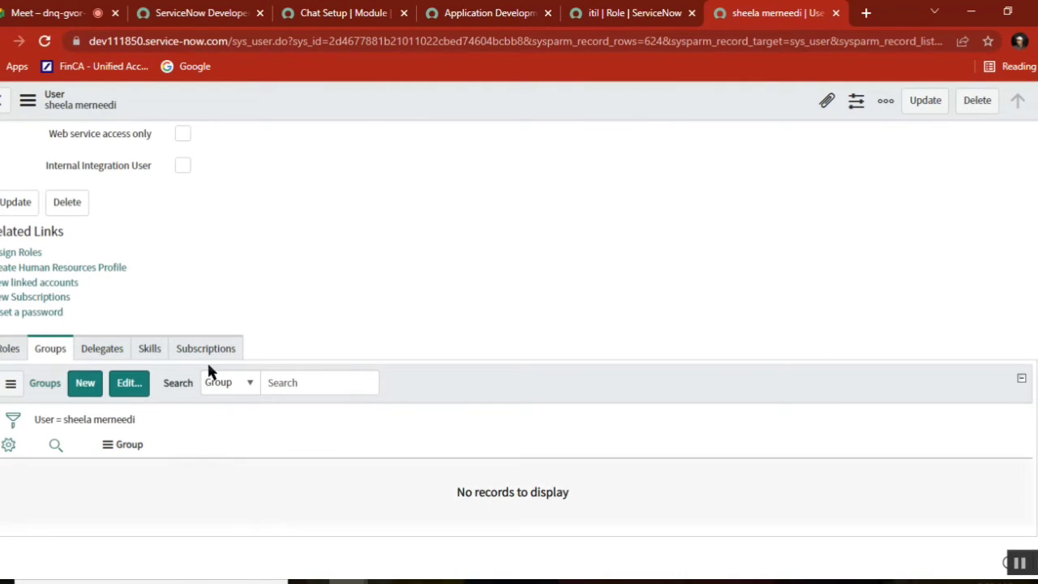
left_click(484, 15)
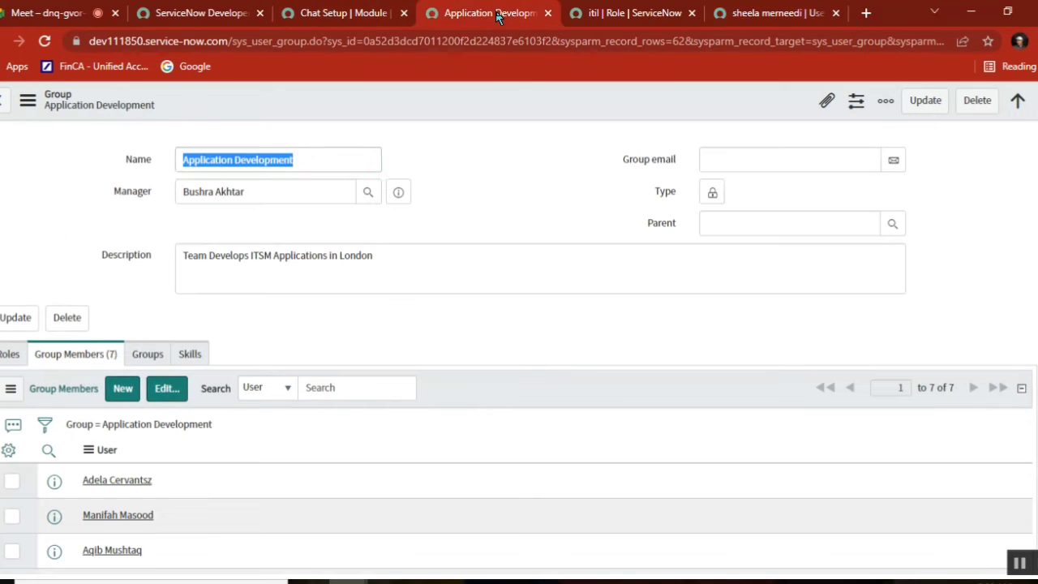
left_click(377, 15)
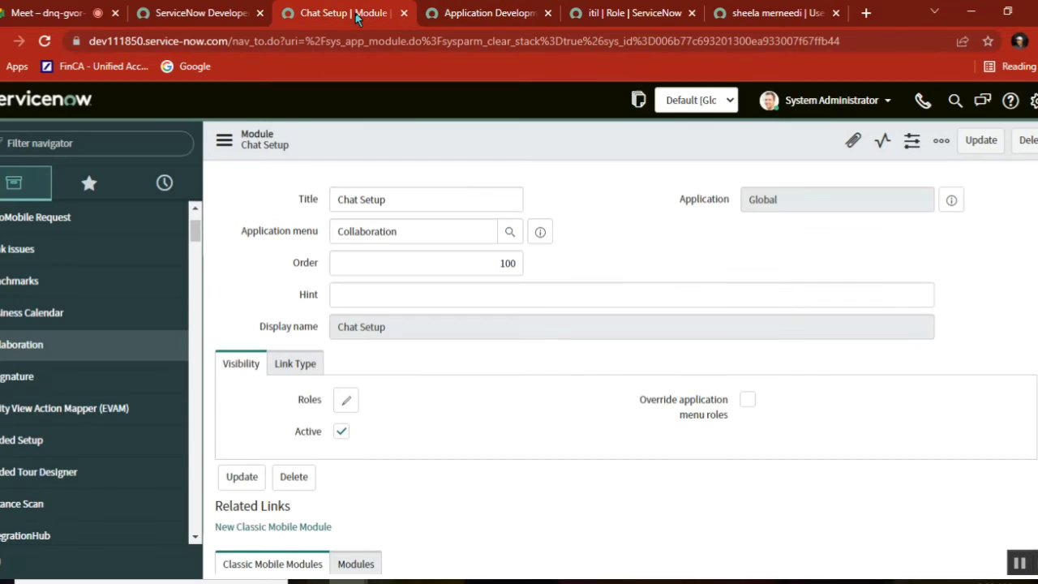
Step: Impersonate the Team Lead user from the recent impersonations and compare the available applications with that user's record
left_click(838, 101)
left_click(823, 151)
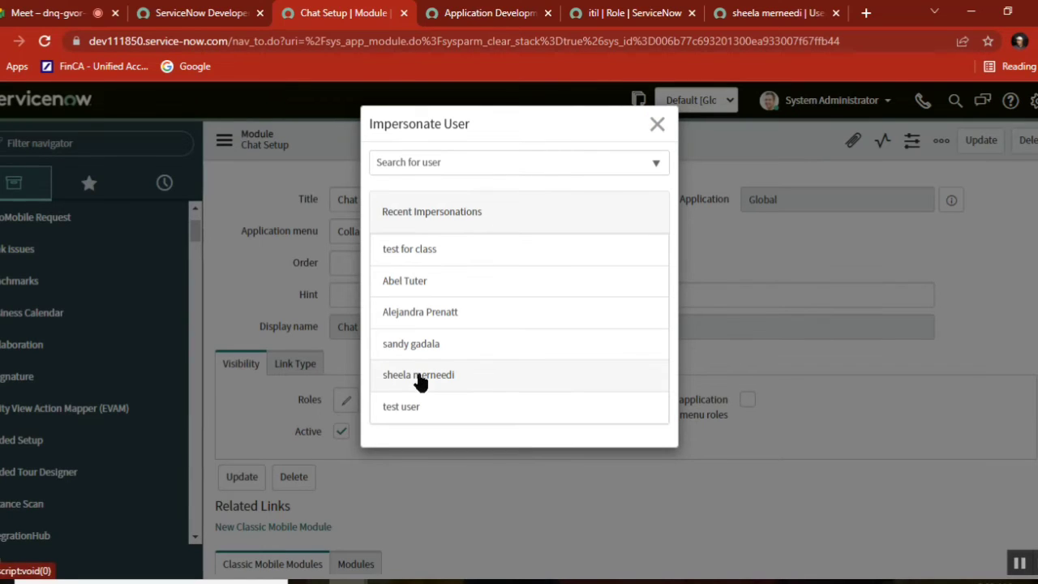
left_click(418, 376)
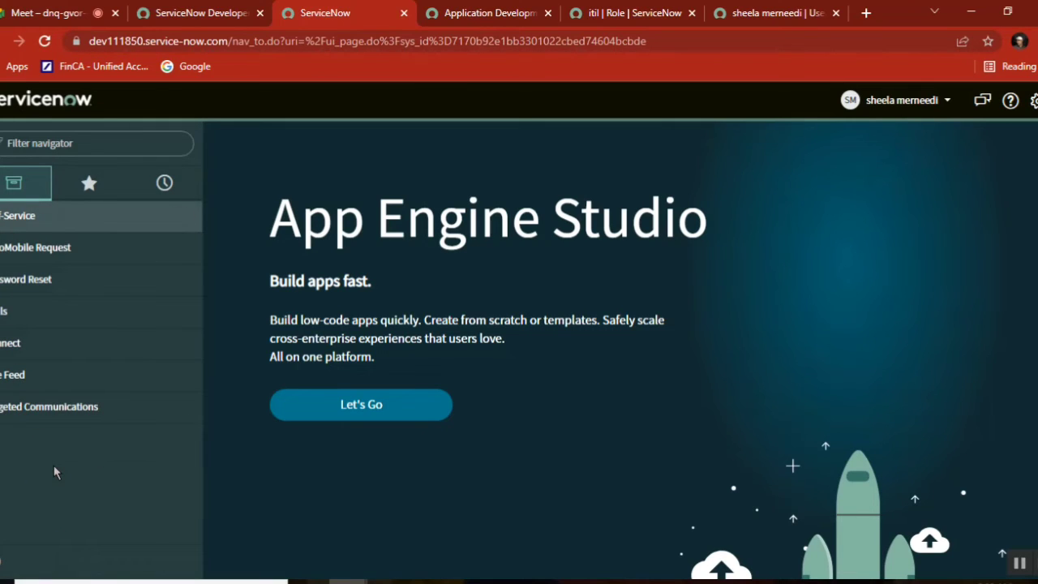
left_click(775, 13)
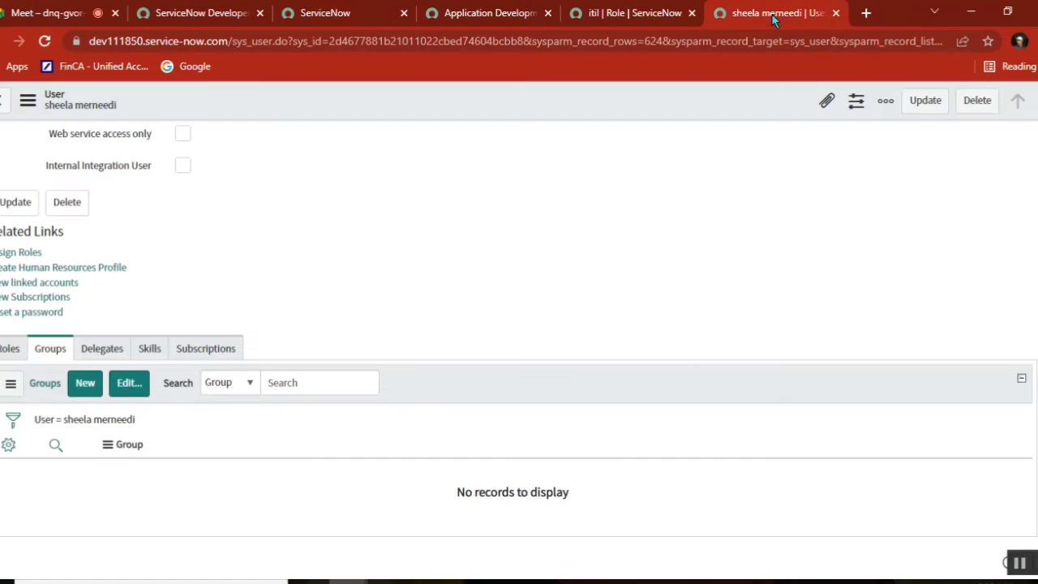
left_click(342, 16)
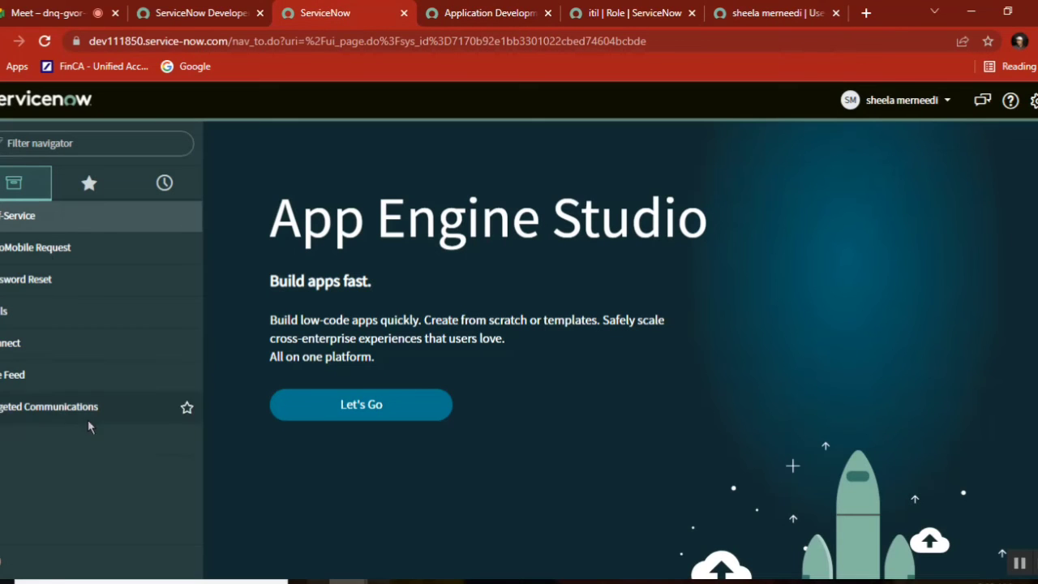
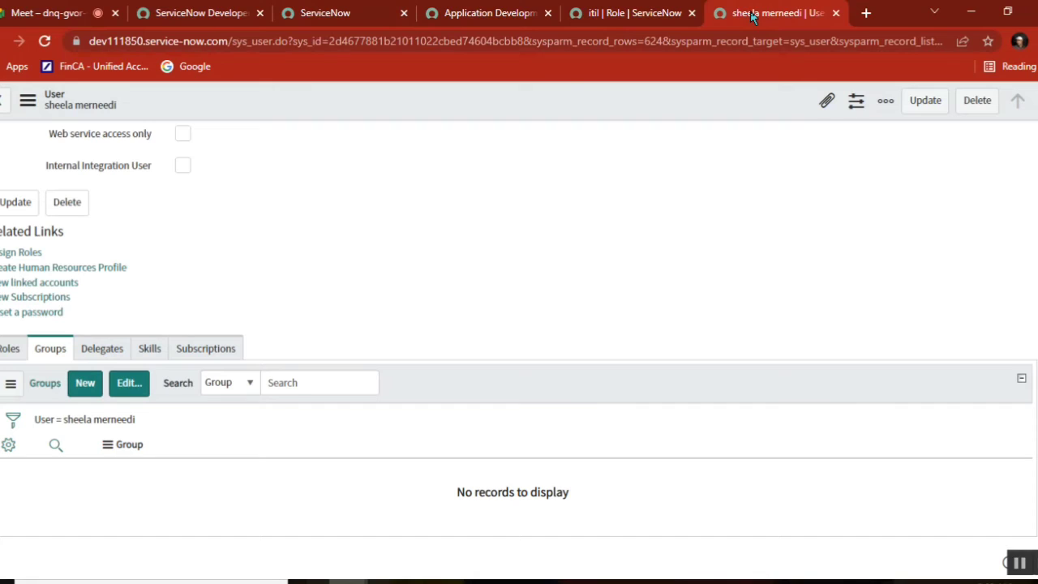
Step: Try to edit the Team Lead's roles from the user record while still impersonating that user
left_click(8, 349)
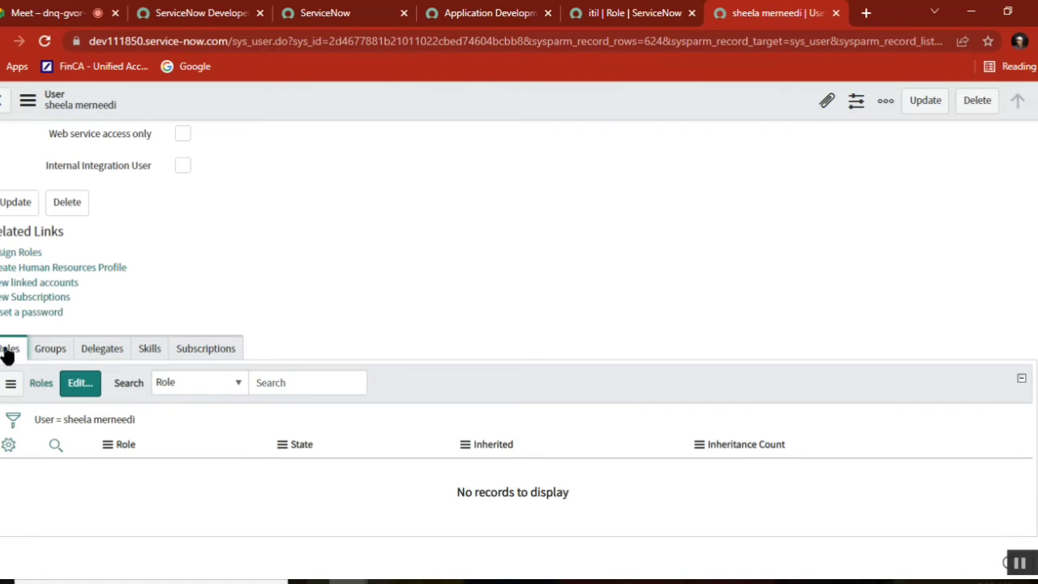
left_click(75, 386)
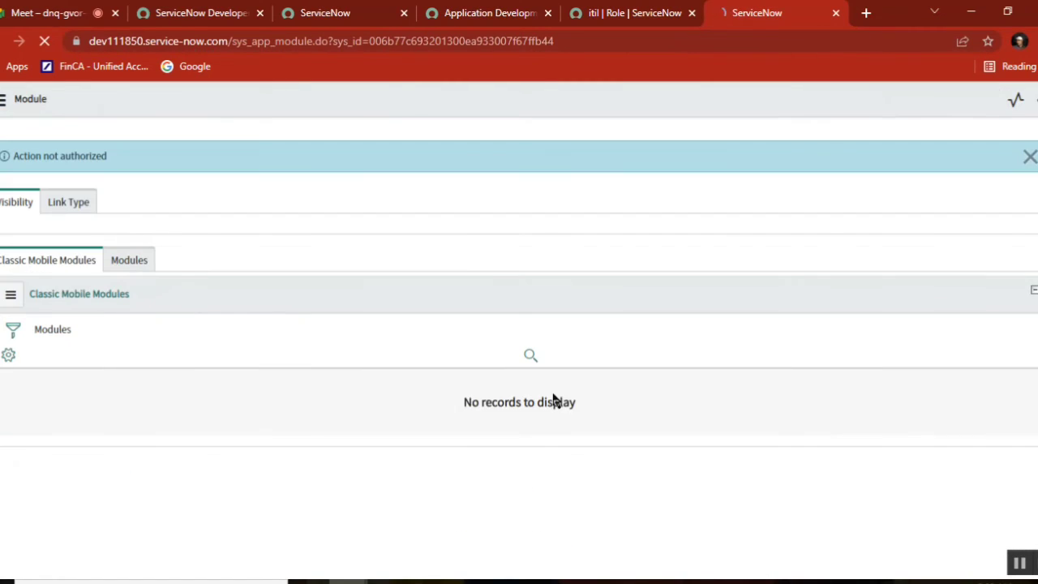
left_click(1028, 158)
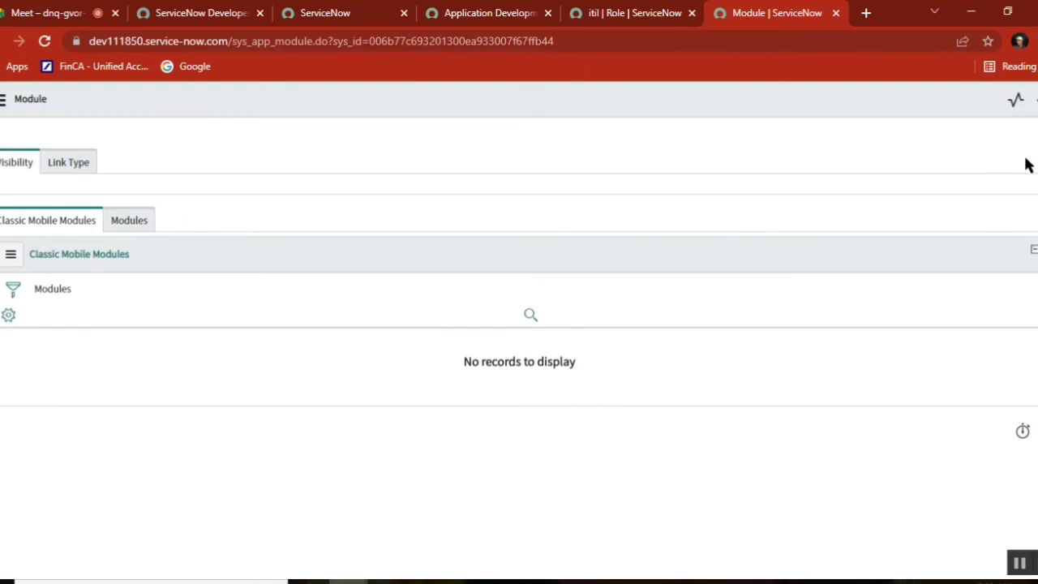
left_click(445, 14)
left_click(315, 15)
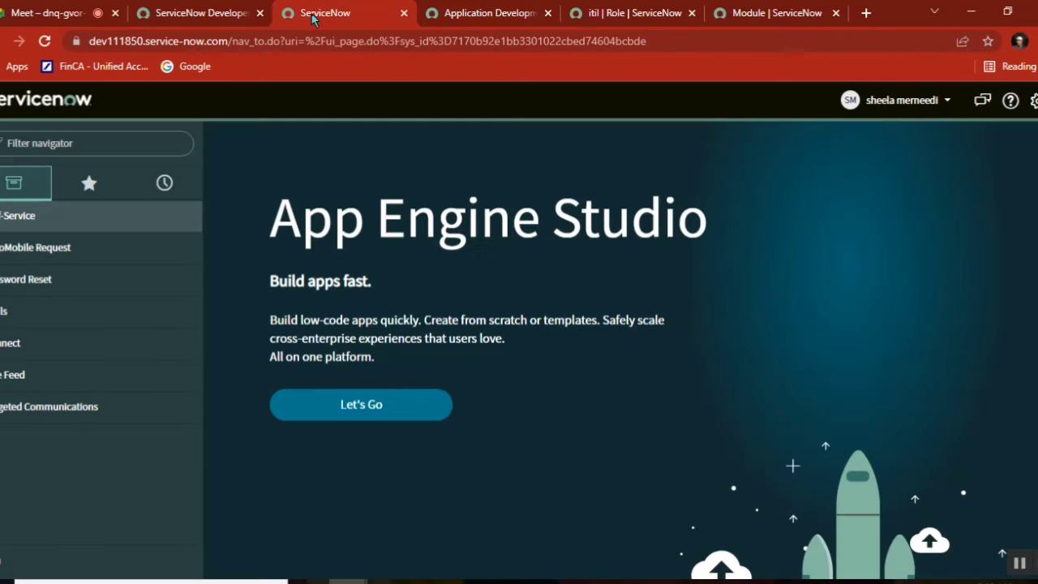
Step: End the impersonation and go back to the Team Lead's user record
left_click(910, 110)
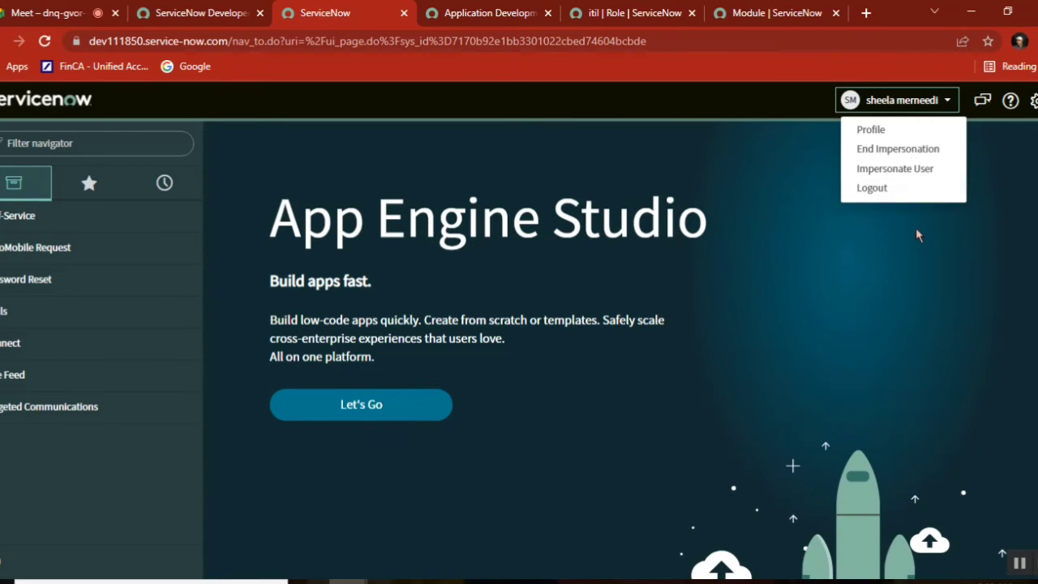
left_click(902, 146)
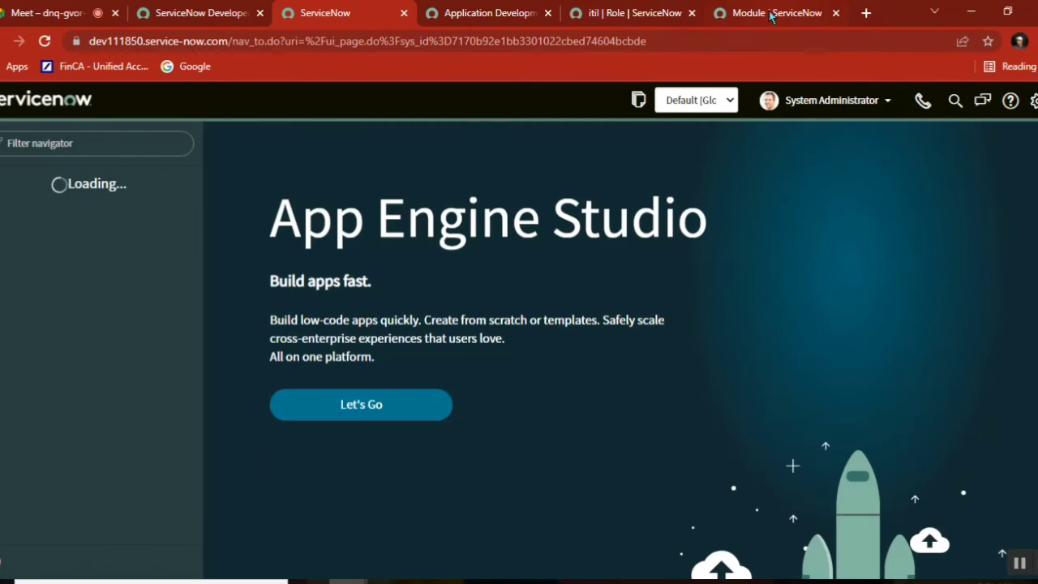
left_click(770, 13)
left_click(2, 40)
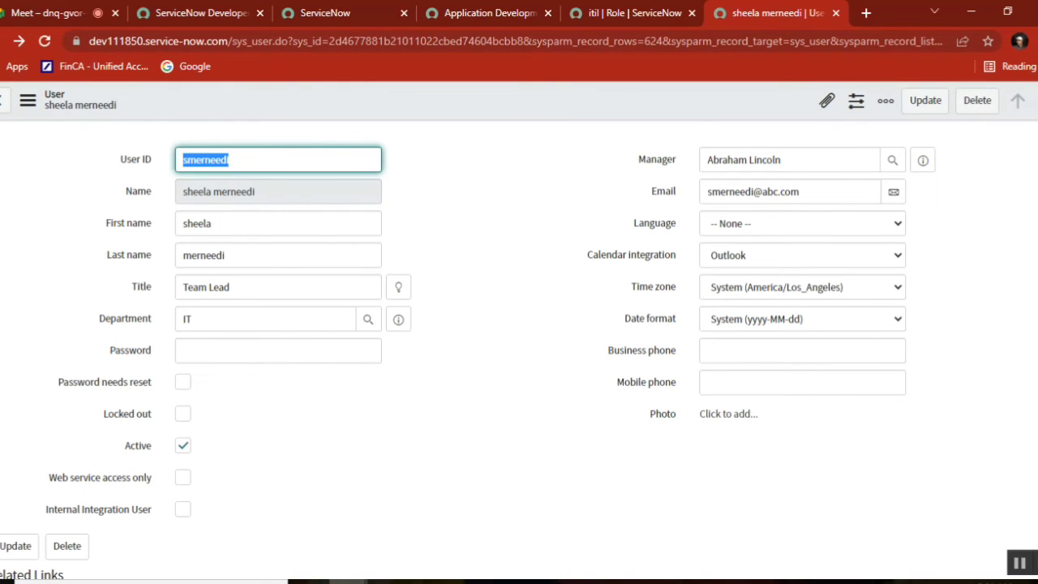
Step: Add the itil role to the Team Lead's roles list and save it
scroll(304, 406, "down", 5)
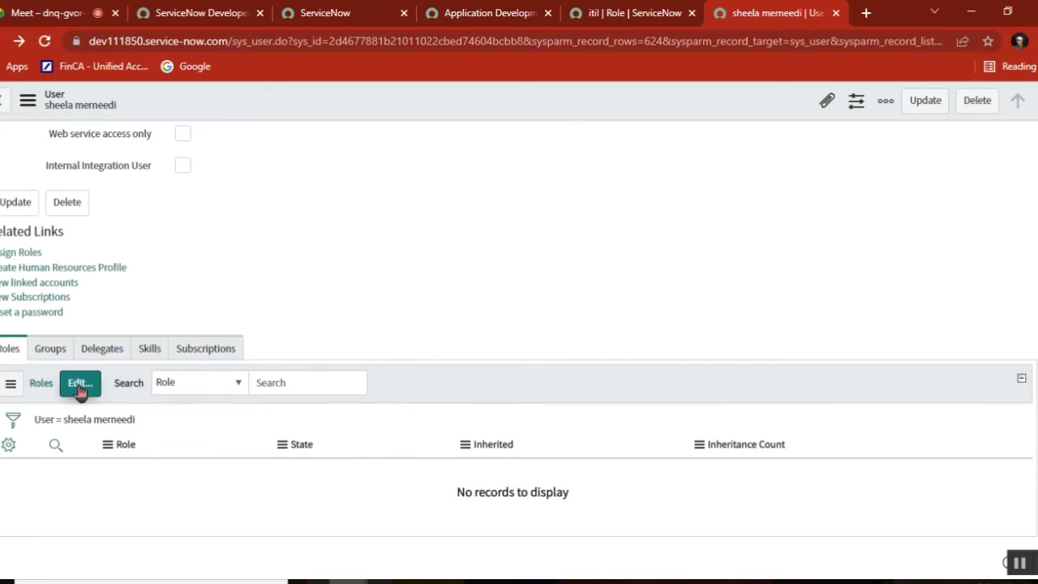
left_click(80, 384)
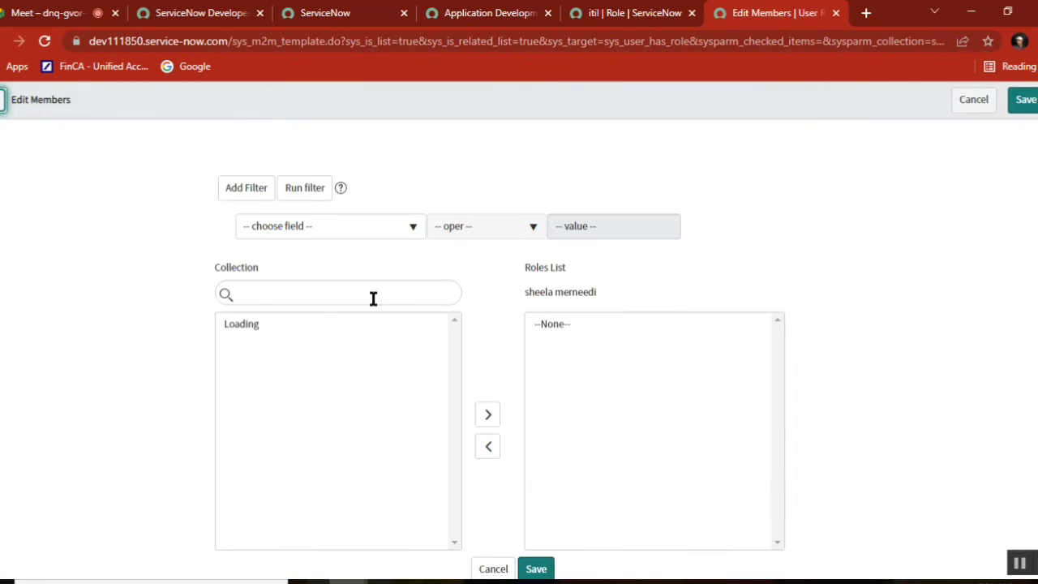
left_click(341, 292)
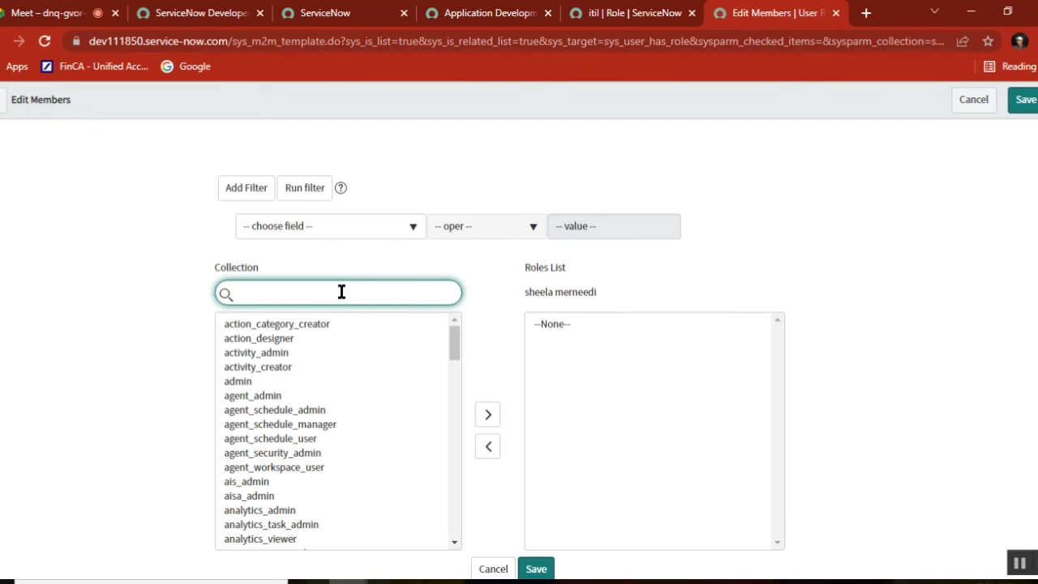
type("itil")
double_click(262, 324)
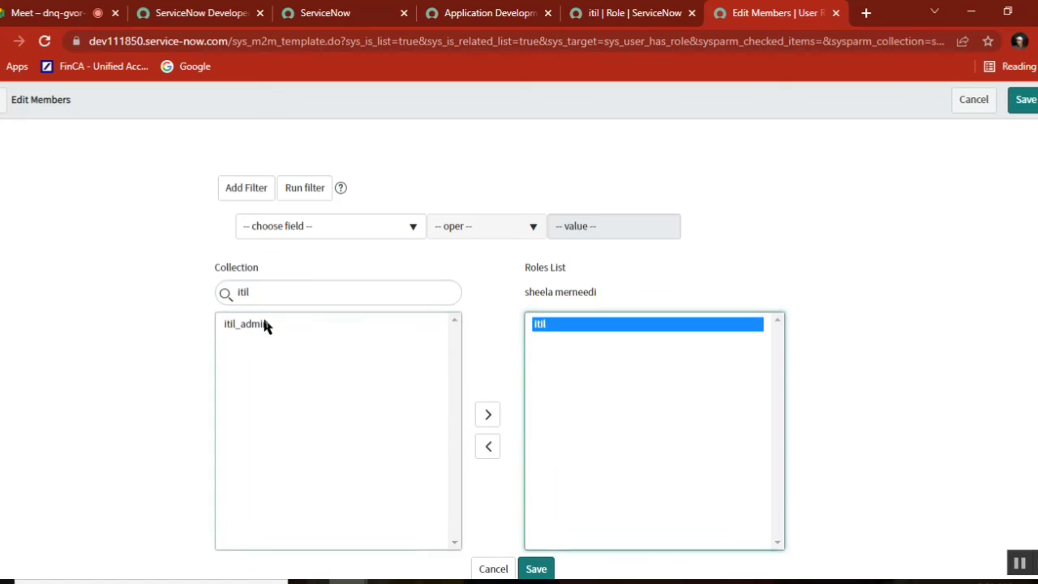
left_click(1026, 99)
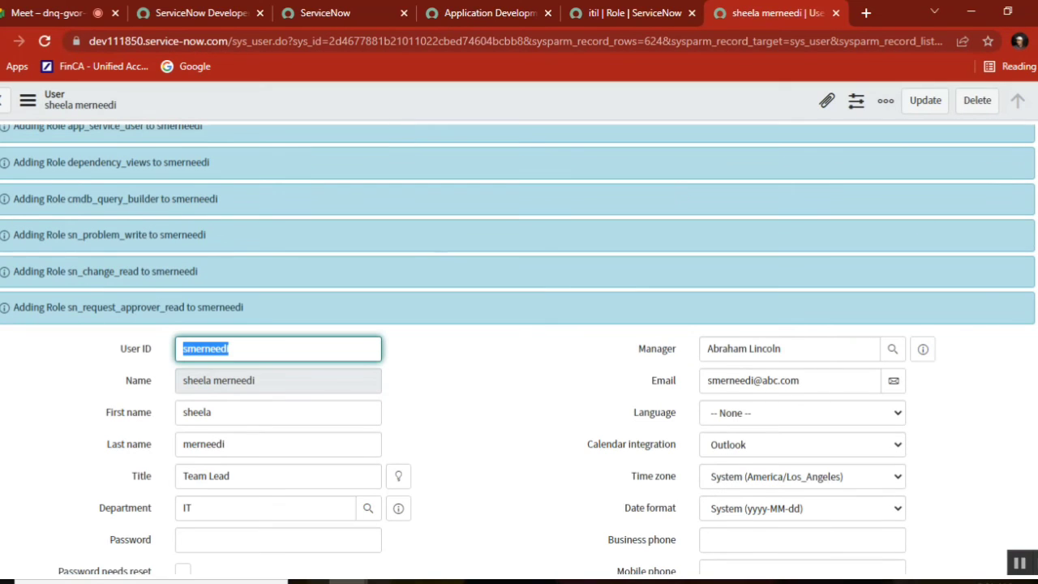
Step: Dismiss the role notifications on the user record and review the roles assigned to the user
scroll(1014, 243, "up", 5)
left_click(1014, 156)
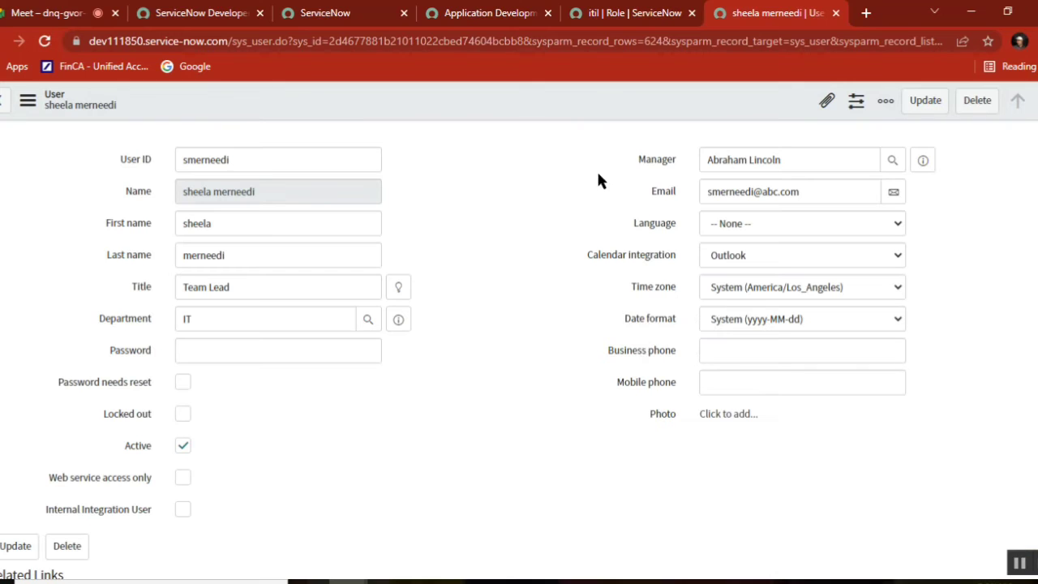
scroll(1036, 270, "down", 15)
scroll(1036, 270, "up", 12)
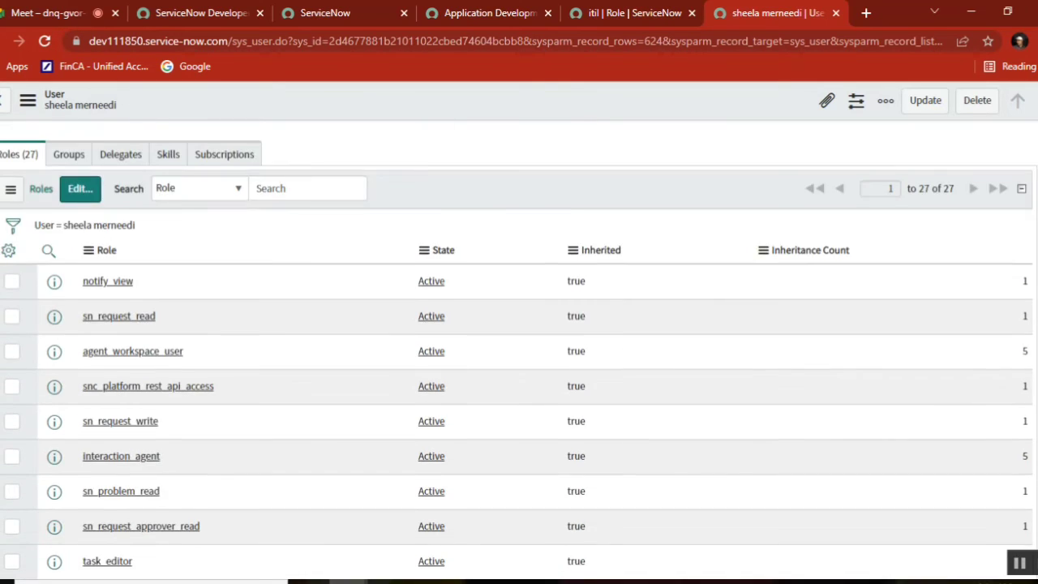
scroll(1036, 270, "down", 1)
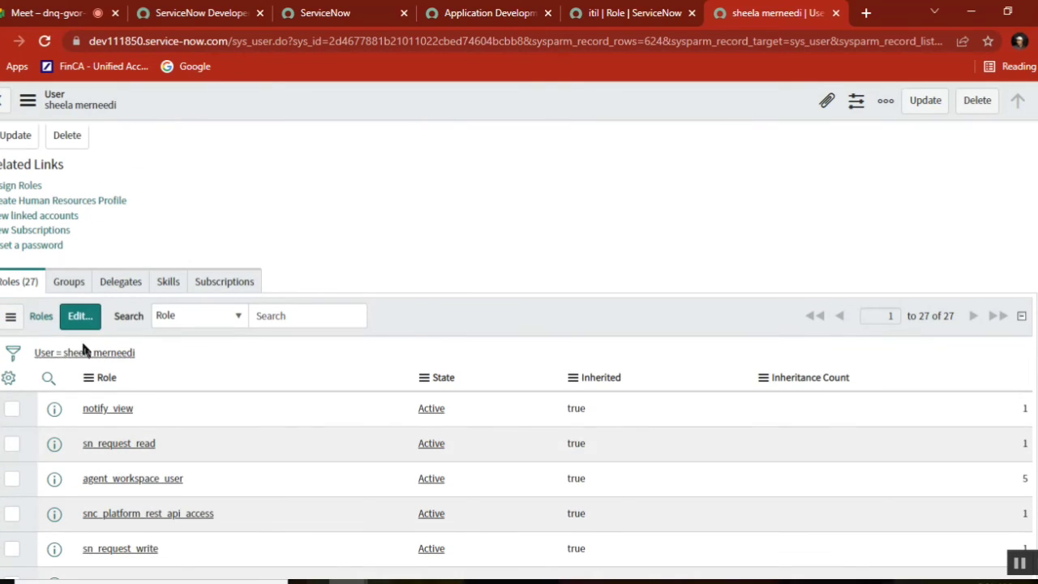
Step: Impersonate the Team Lead user again and collapse Self-Service to examine which applications the itil role provides
left_click(341, 13)
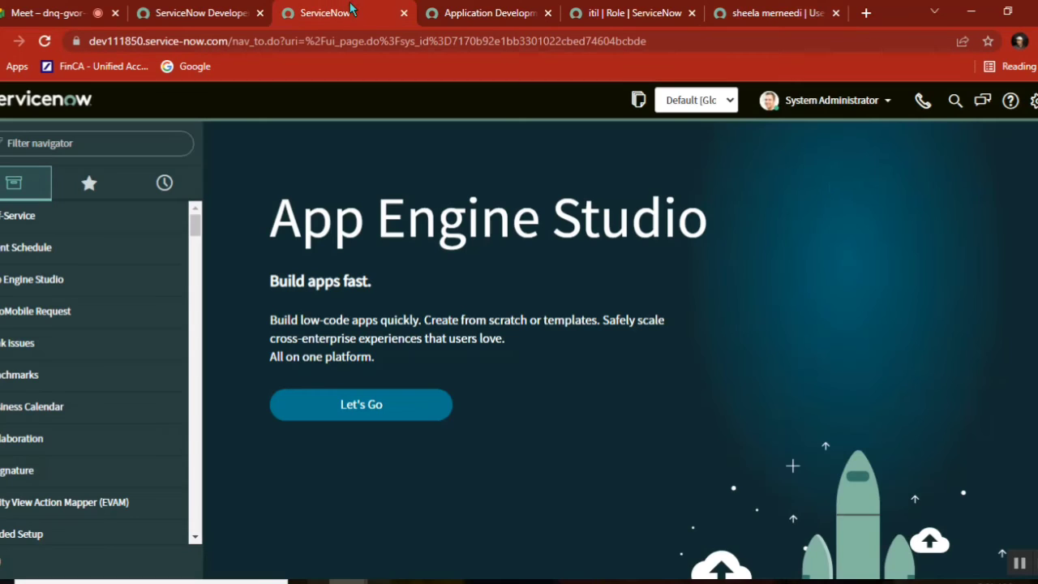
left_click(821, 117)
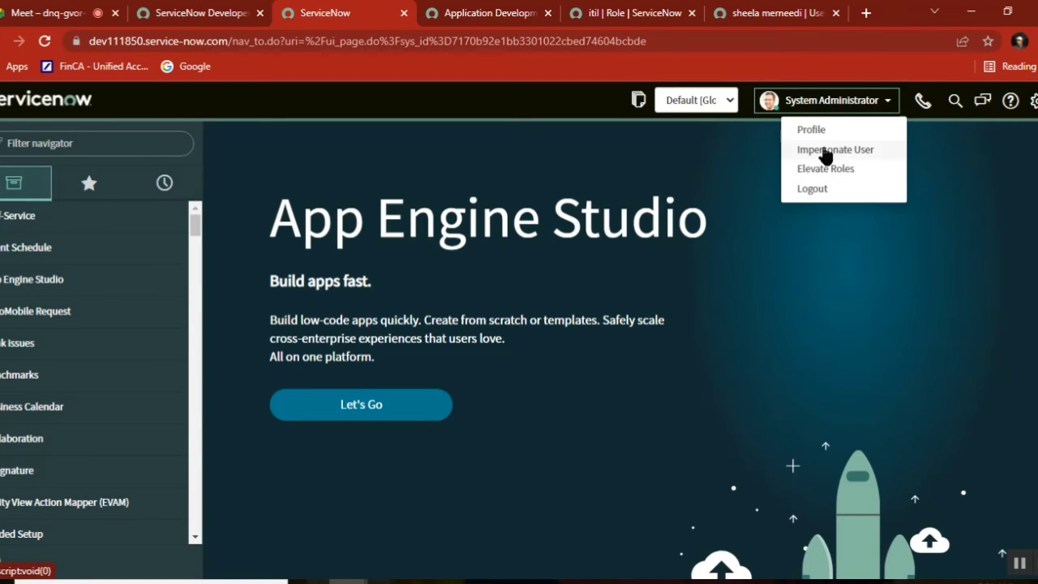
left_click(823, 151)
left_click(523, 165)
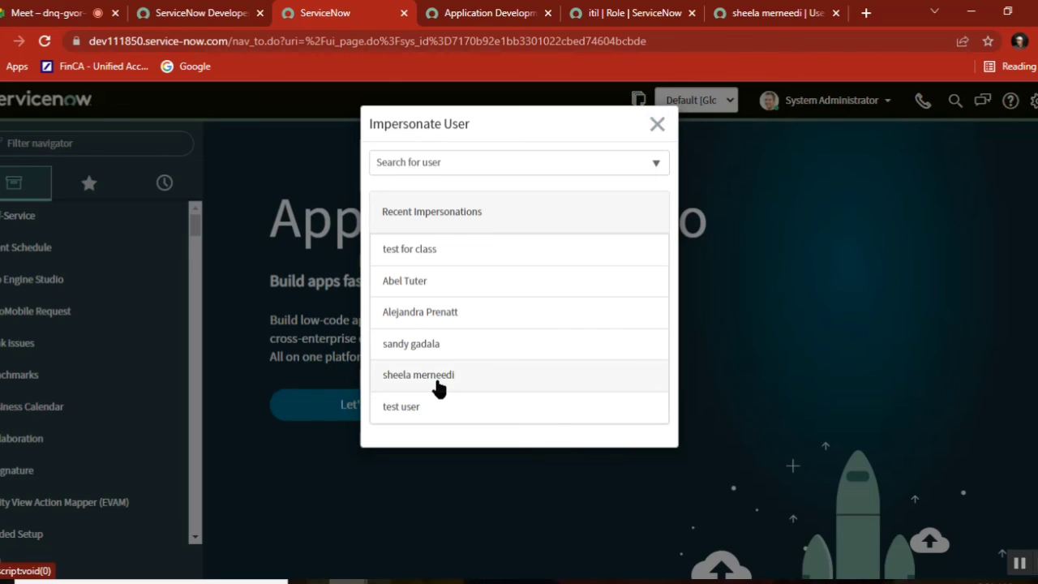
left_click(436, 381)
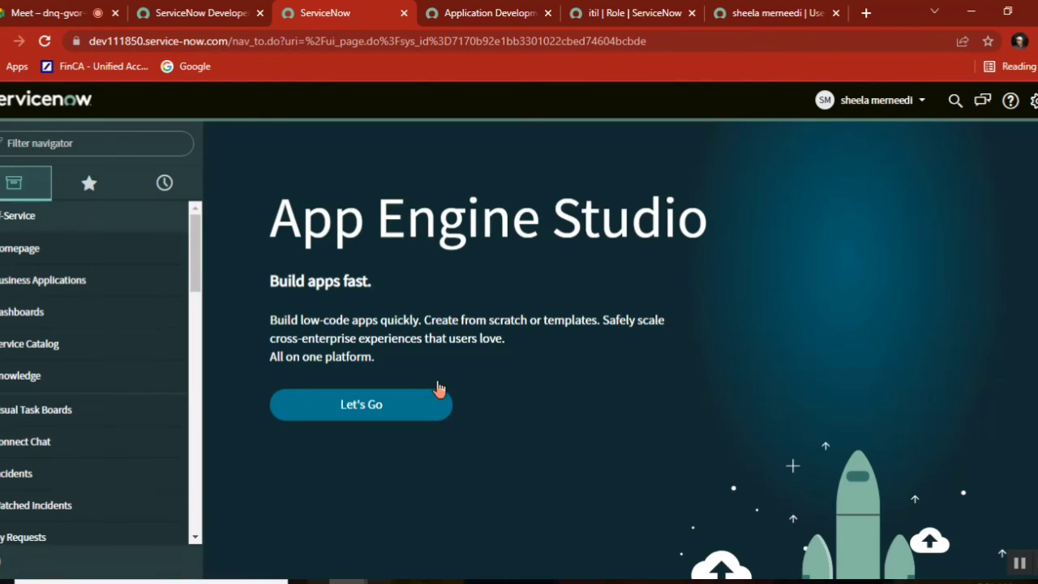
left_click(15, 216)
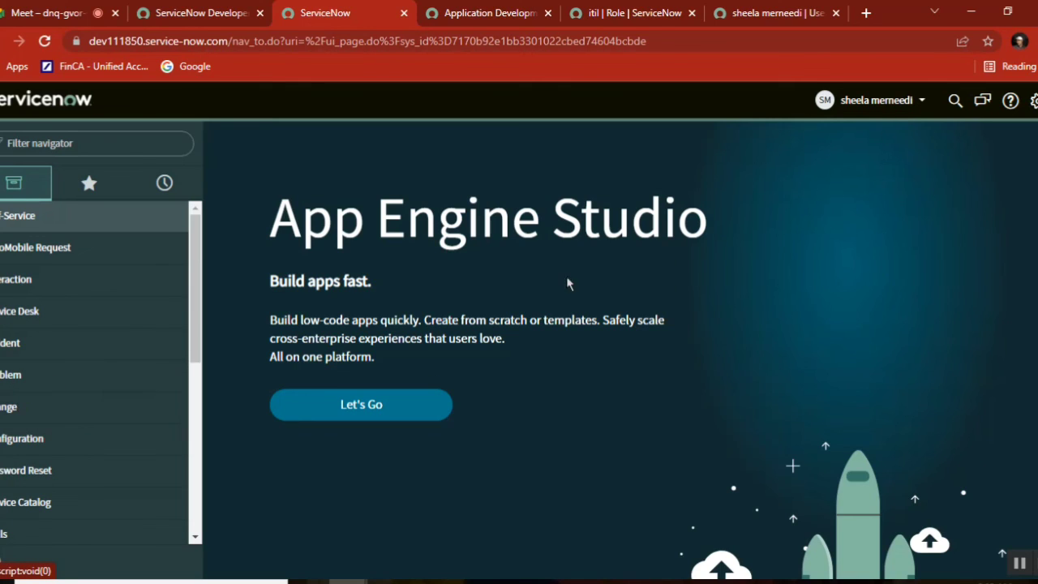
Step: End the impersonation and return to the System Administrator session
left_click(878, 104)
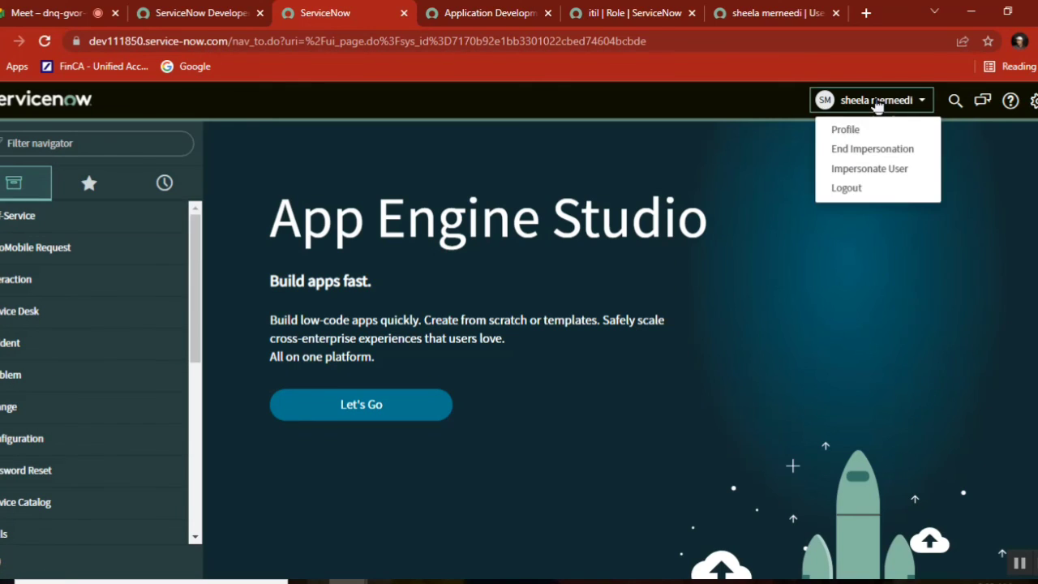
left_click(878, 149)
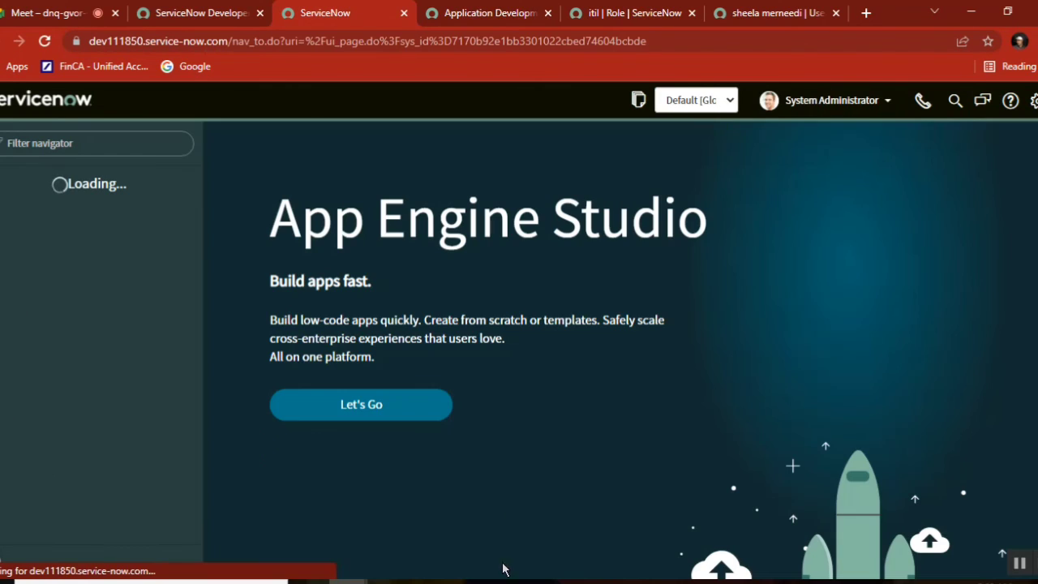
key("alt+Tab")
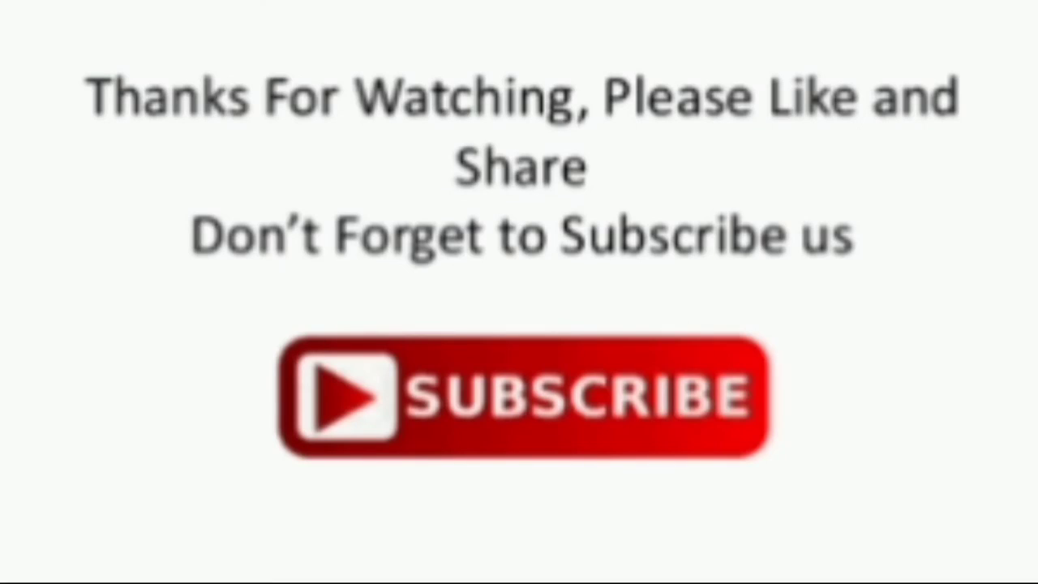